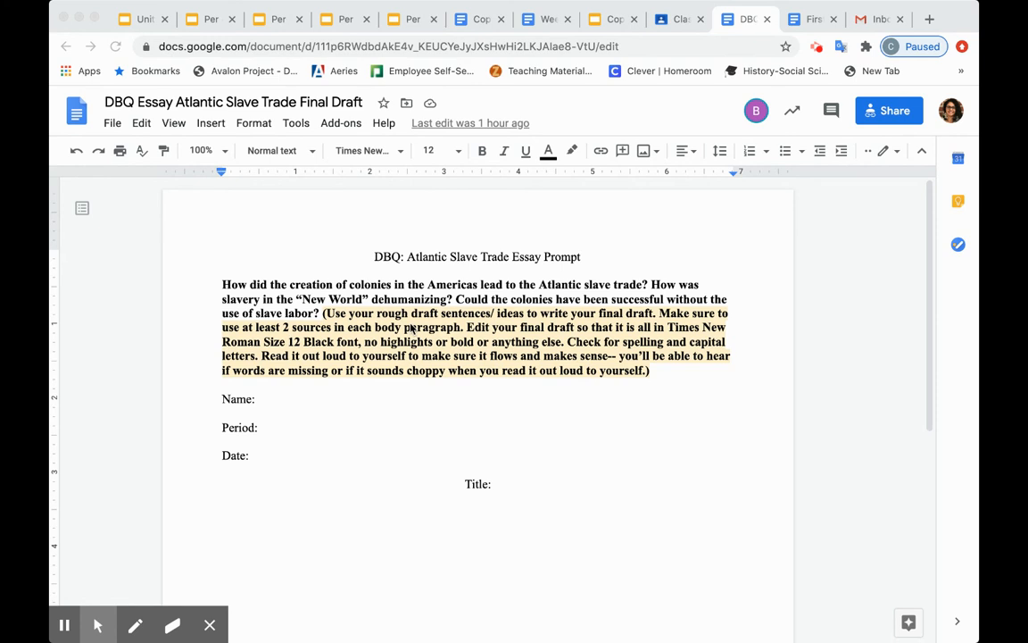
Step: Make a copy of the essay final draft document named "Copy of DBQ Essay Atlantic Slave Trade Final Draft_ example"
{"action": "left_click", "coordinate": [674, 20]}
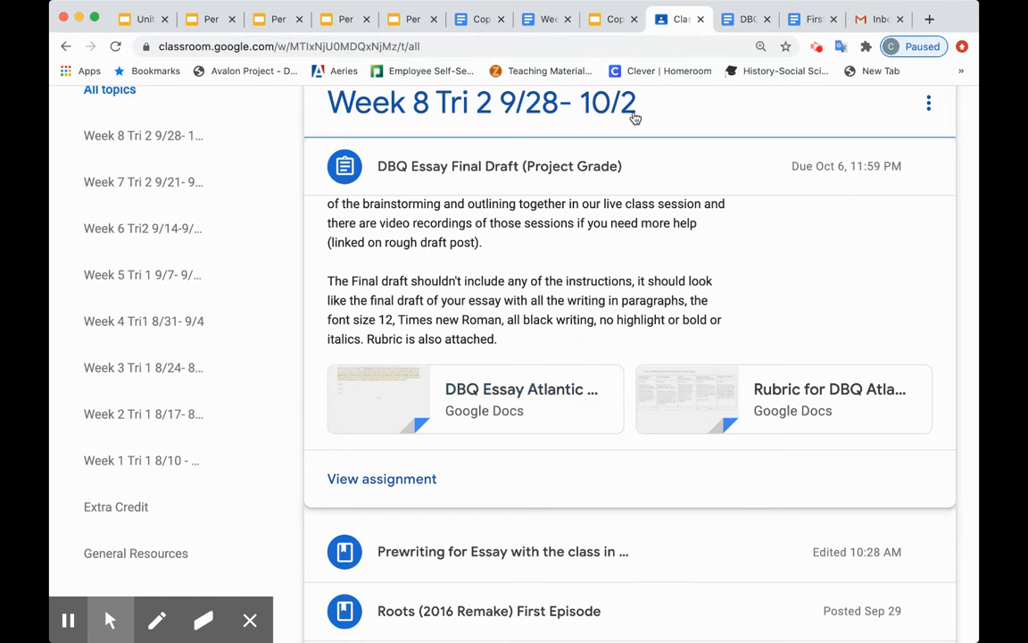
{"action": "left_click", "coordinate": [734, 25]}
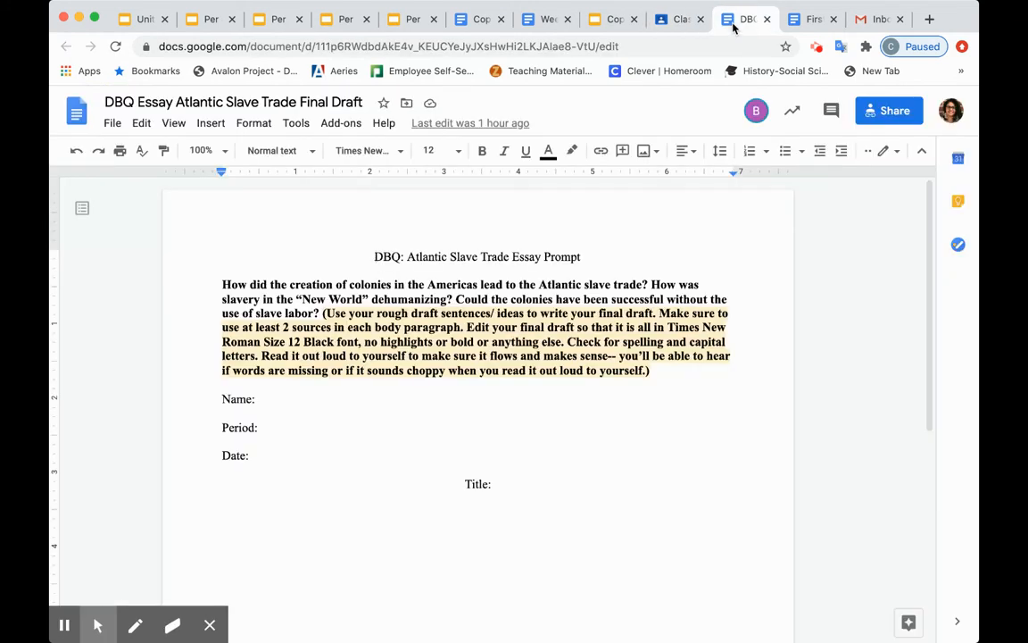
{"action": "left_click", "coordinate": [112, 127]}
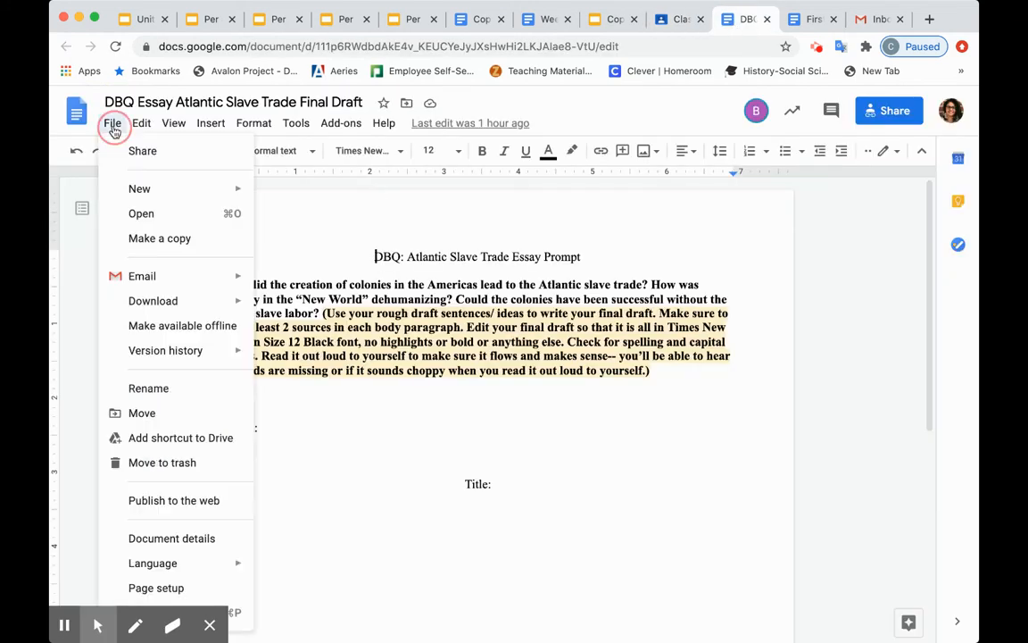
{"action": "left_click", "coordinate": [145, 237]}
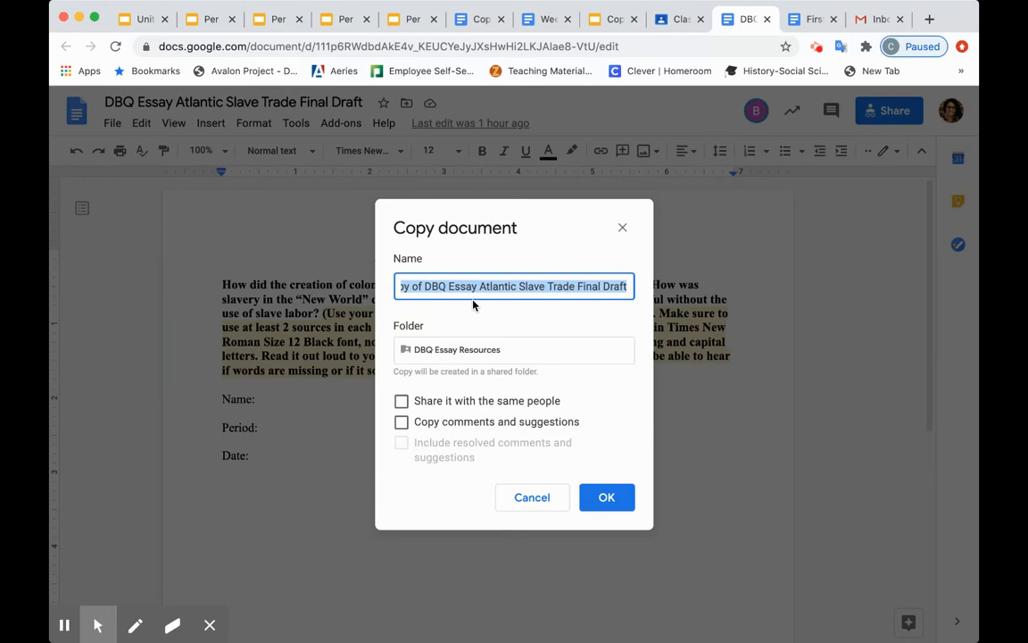
{"action": "left_click", "coordinate": [628, 286]}
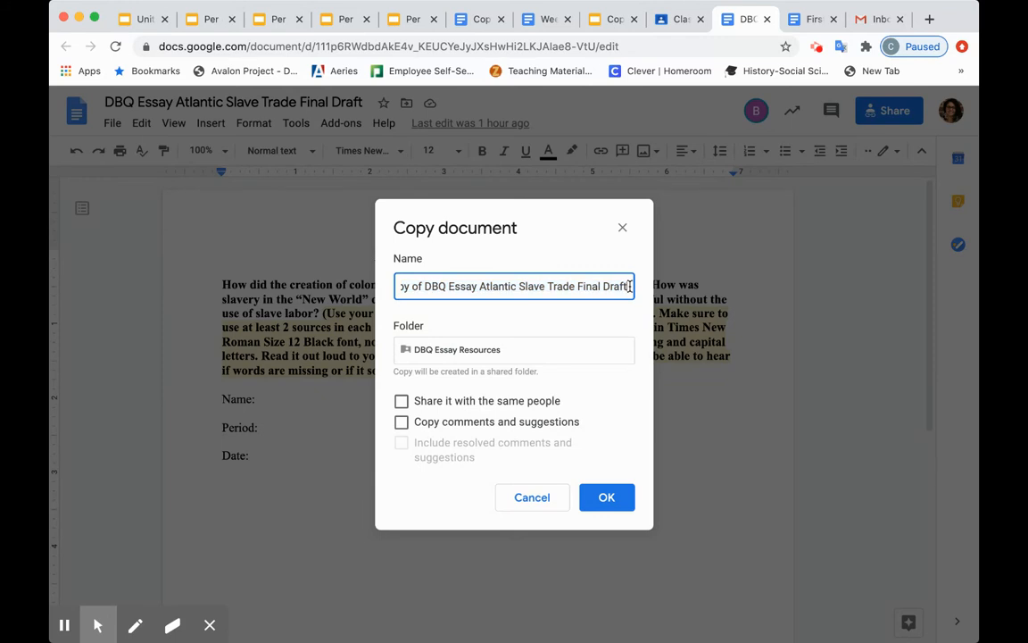
{"action": "type", "text": "_ exa"}
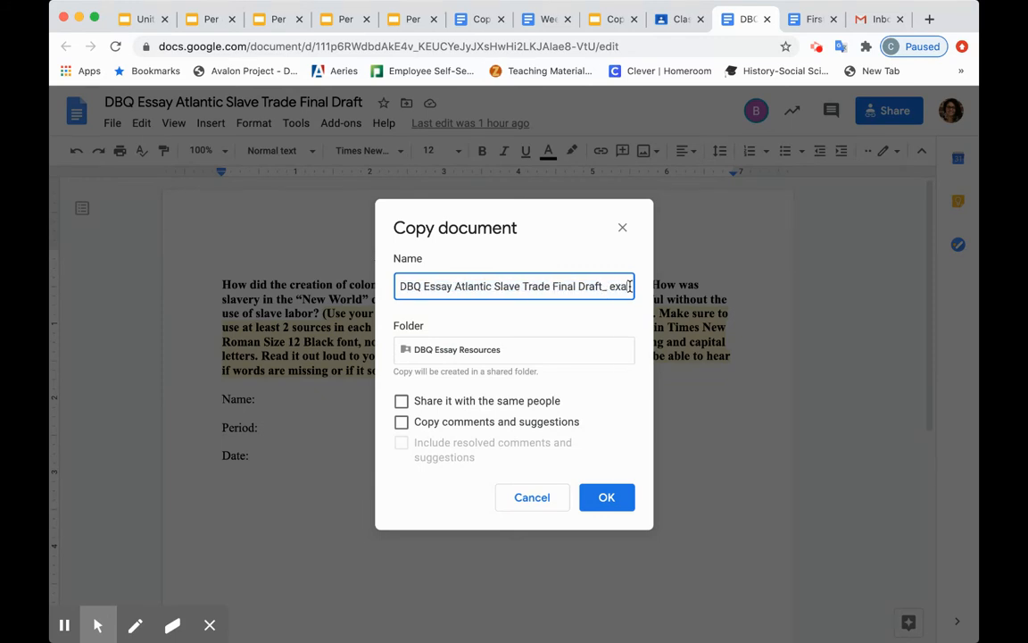
{"action": "type", "text": "mple"}
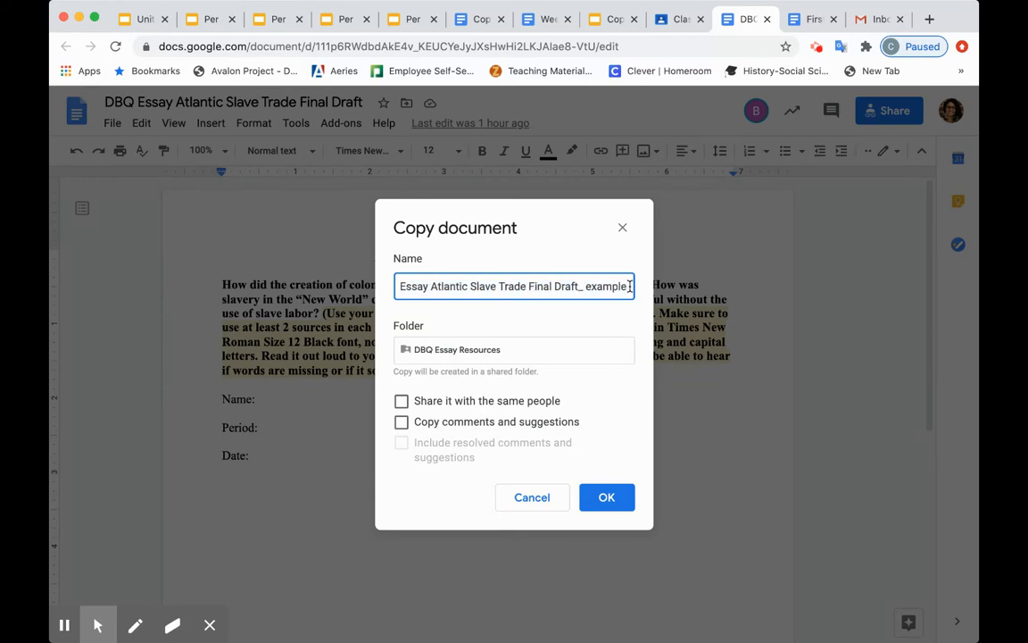
{"action": "left_click", "coordinate": [614, 496]}
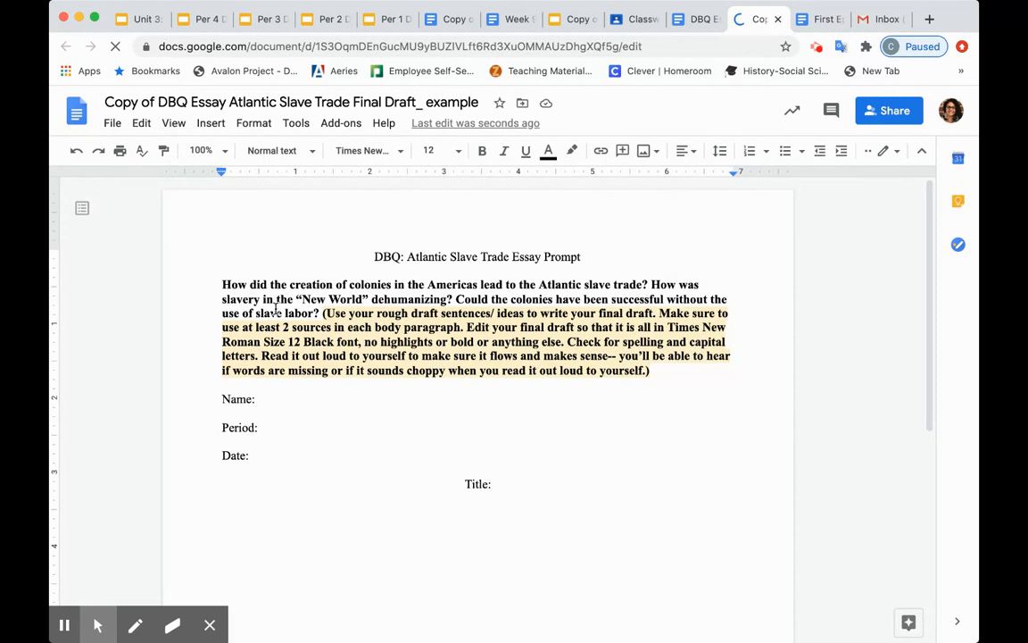
{"action": "left_click", "coordinate": [264, 400]}
{"action": "left_click", "coordinate": [271, 430]}
{"action": "left_click", "coordinate": [269, 459]}
{"action": "left_click", "coordinate": [513, 484]}
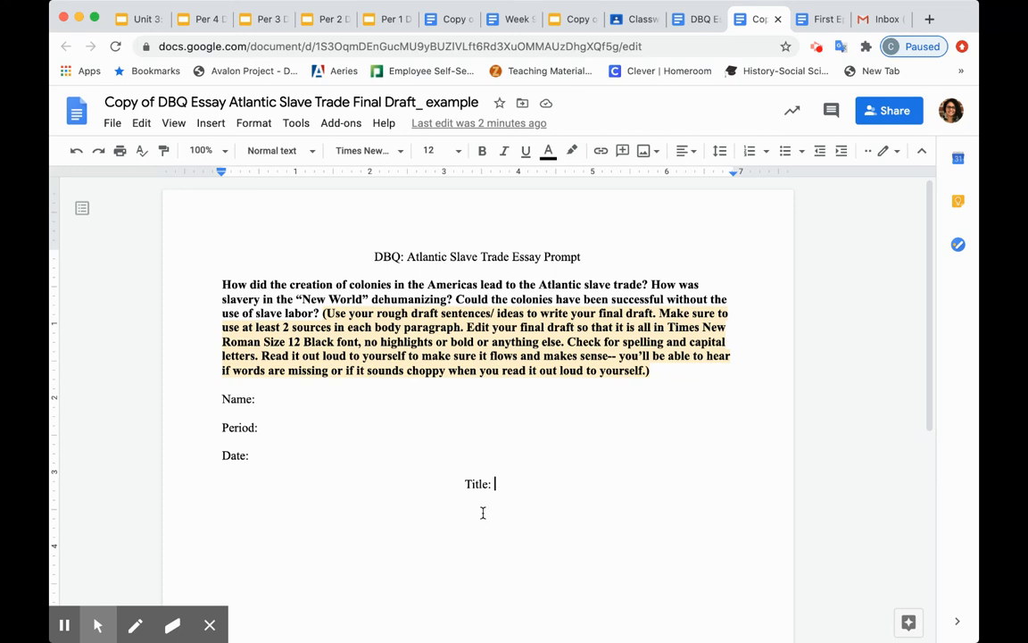
Step: Copy the blue topic sentence from the Body Paragraph 1 slide of the Per 1 prewriting deck into an indented paragraph below Title
{"action": "left_click", "coordinate": [482, 513]}
{"action": "scroll", "coordinate": [370, 518], "scroll_direction": "down", "scroll_amount": 3}
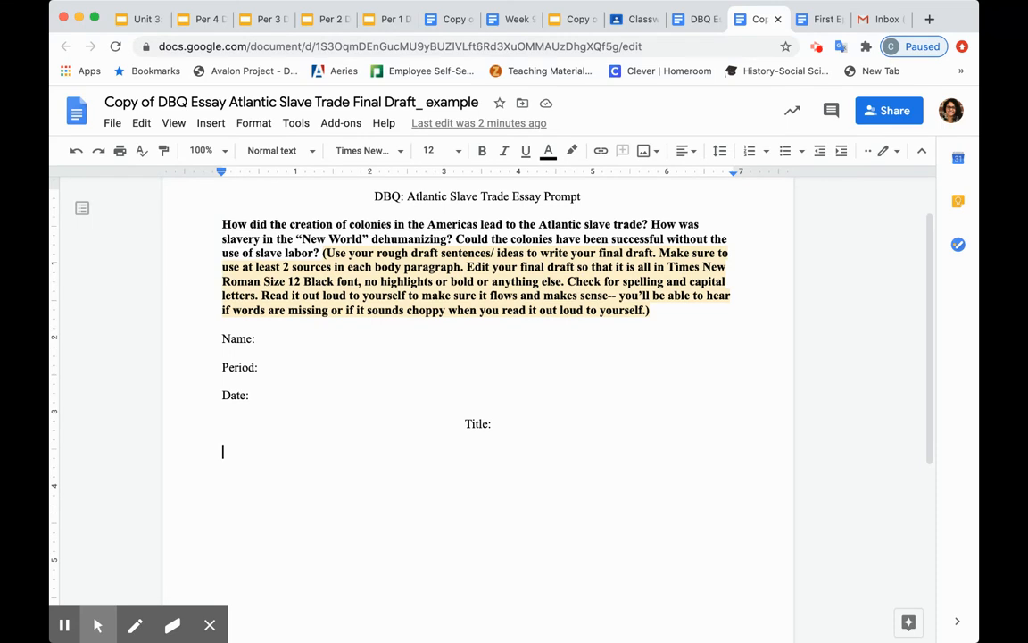
{"action": "left_click", "coordinate": [379, 19]}
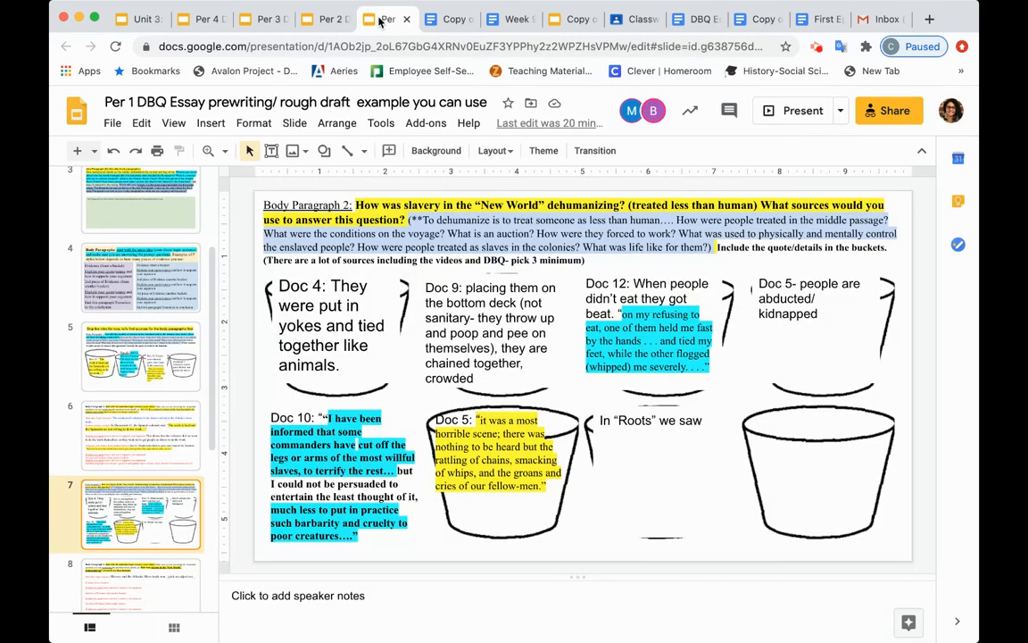
{"action": "left_click", "coordinate": [134, 420]}
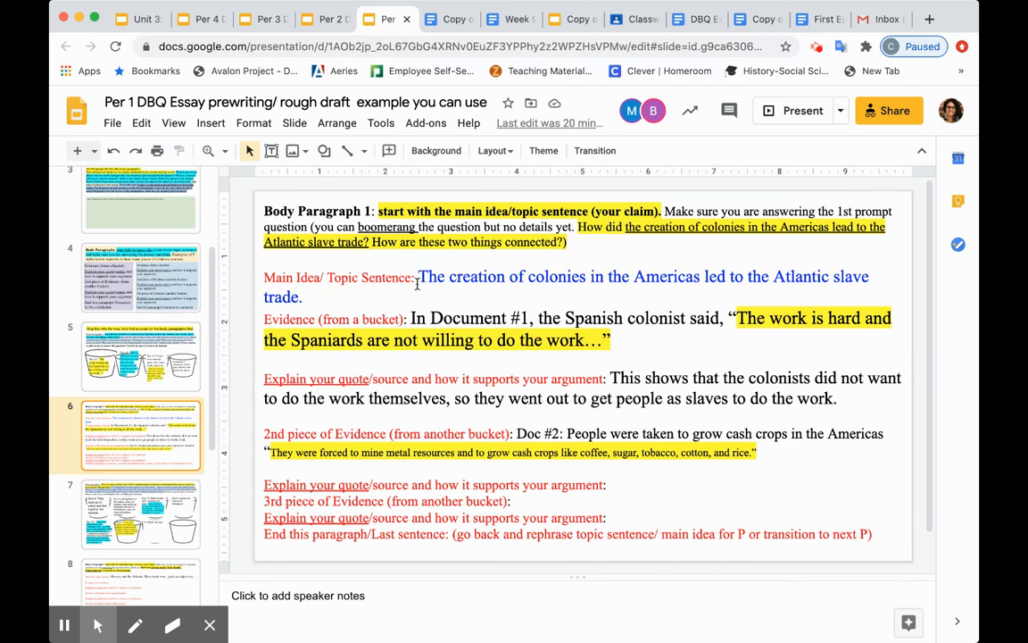
{"action": "left_click_drag", "start_coordinate": [419, 278], "coordinate": [440, 299]}
{"action": "key", "text": "super+c"}
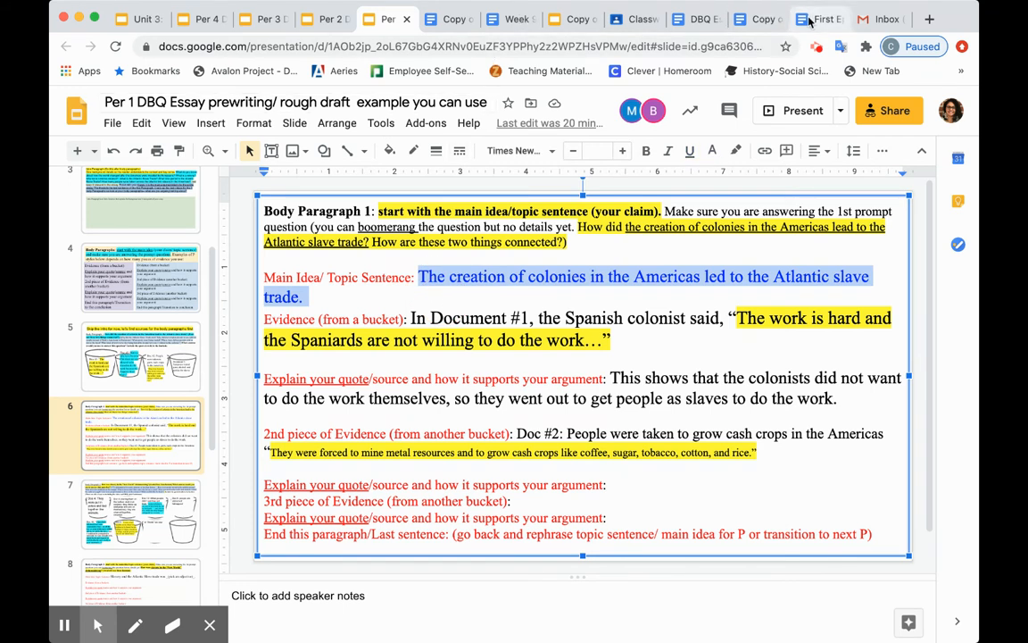
{"action": "left_click", "coordinate": [757, 22]}
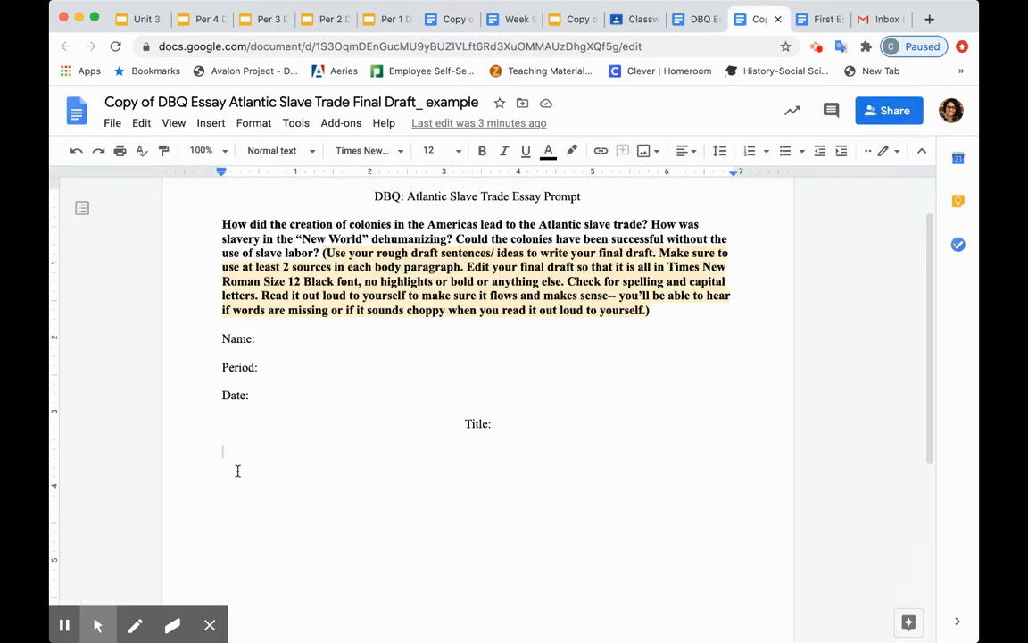
{"action": "key", "text": "Tab"}
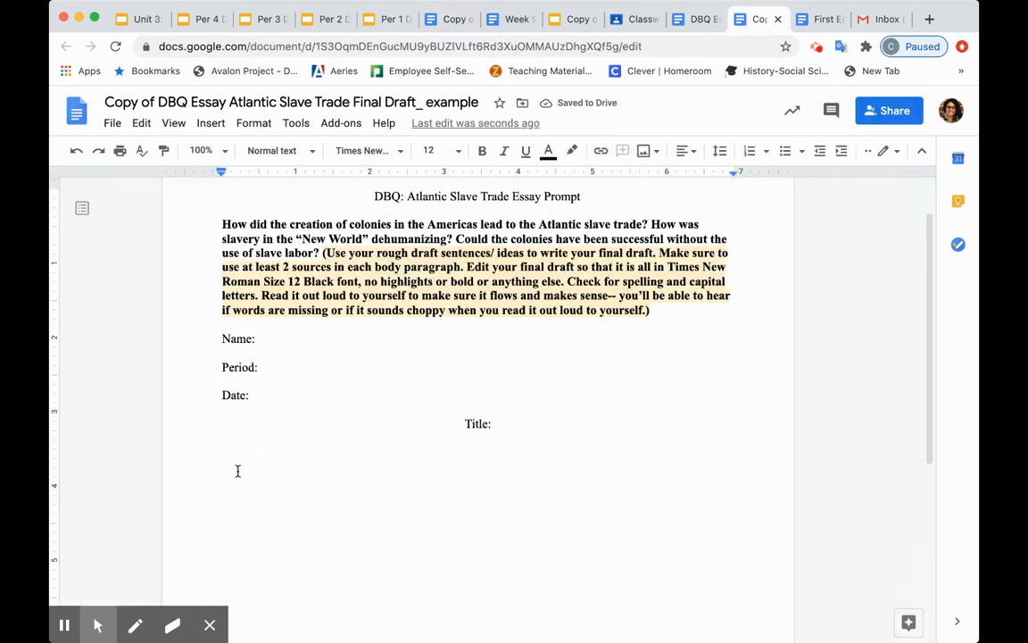
{"action": "key", "text": "super+v"}
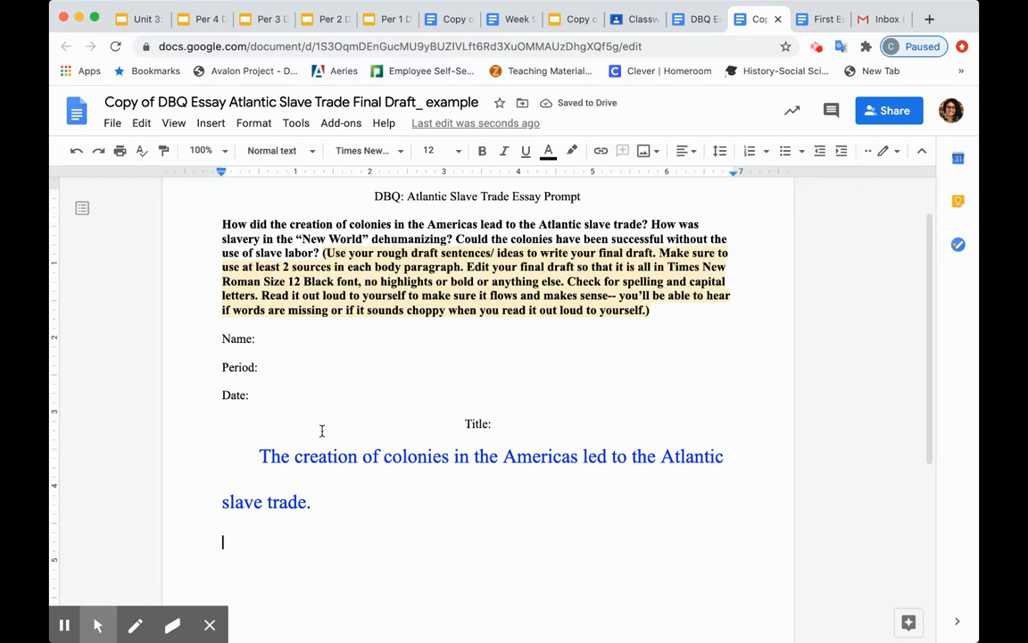
Step: Copy the Document #1 evidence sentence with the Spanish colonist's quote from the slide and add it directly after the essay's topic sentence
{"action": "left_click", "coordinate": [387, 22]}
{"action": "left_click", "coordinate": [422, 314]}
{"action": "left_click_drag", "start_coordinate": [418, 316], "coordinate": [628, 332]}
{"action": "key", "text": "super+c"}
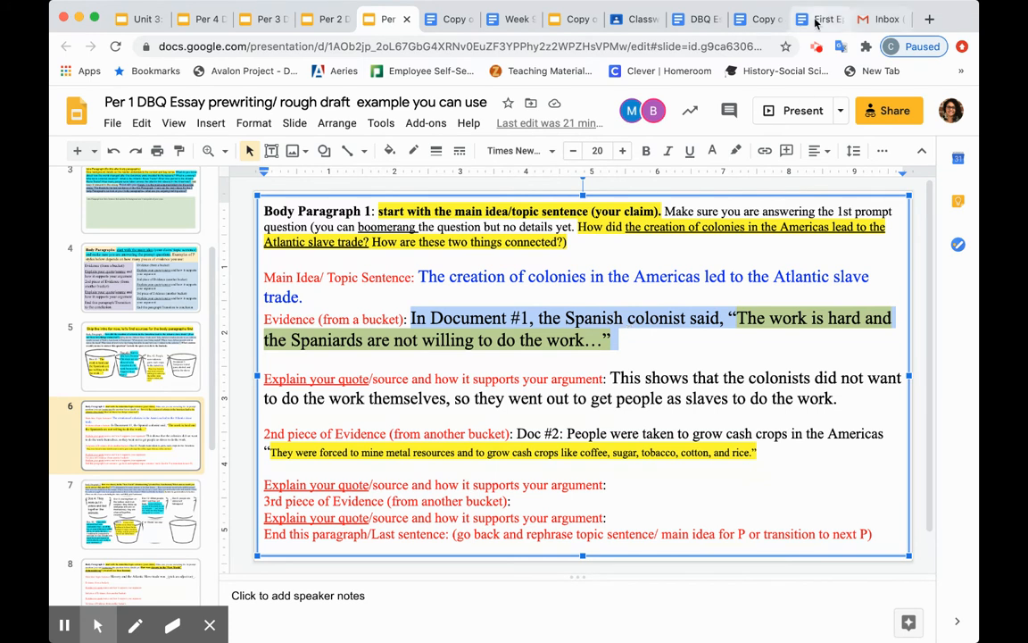
{"action": "key", "text": "BackSpace"}
{"action": "key", "text": "super+v"}
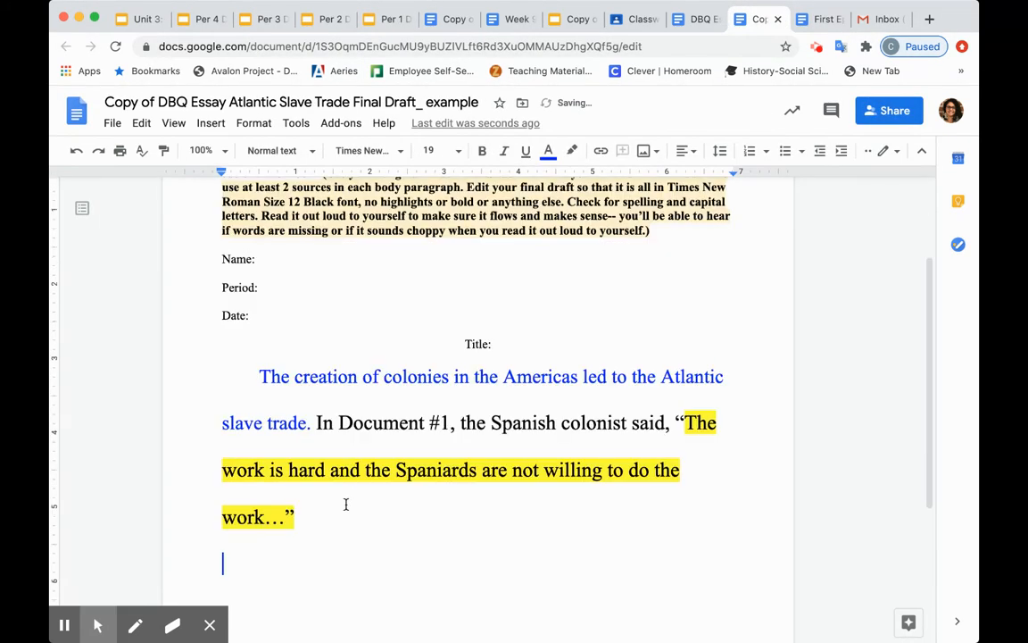
Step: Copy the slide's explanation starting "This shows that the colonists did not want to do the work" and append it after the quote in the essay
{"action": "left_click", "coordinate": [384, 19]}
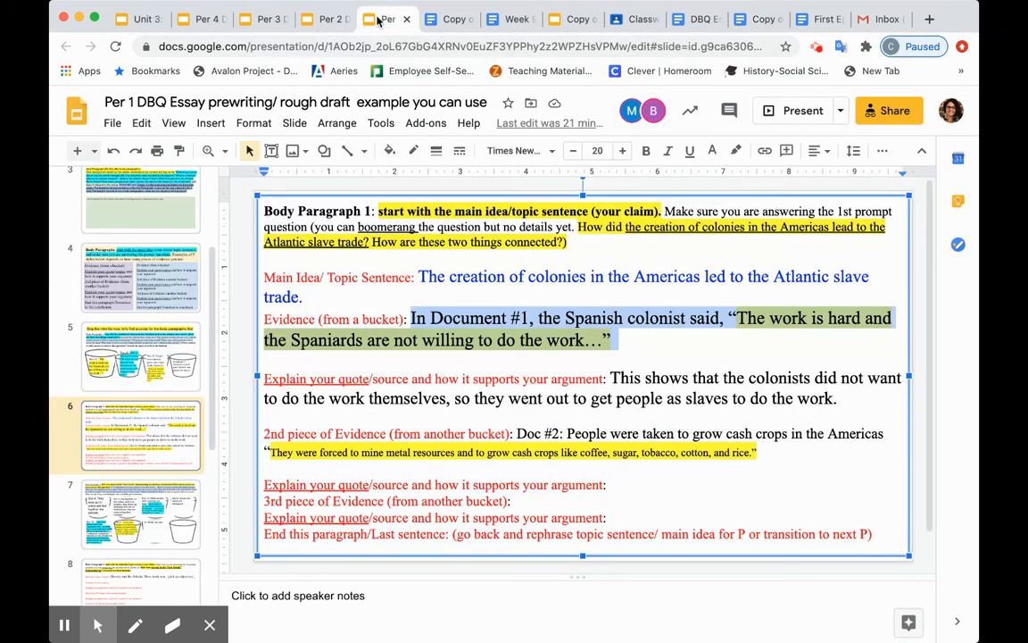
{"action": "left_click_drag", "start_coordinate": [610, 378], "coordinate": [848, 398]}
{"action": "key", "text": "ctrl+c"}
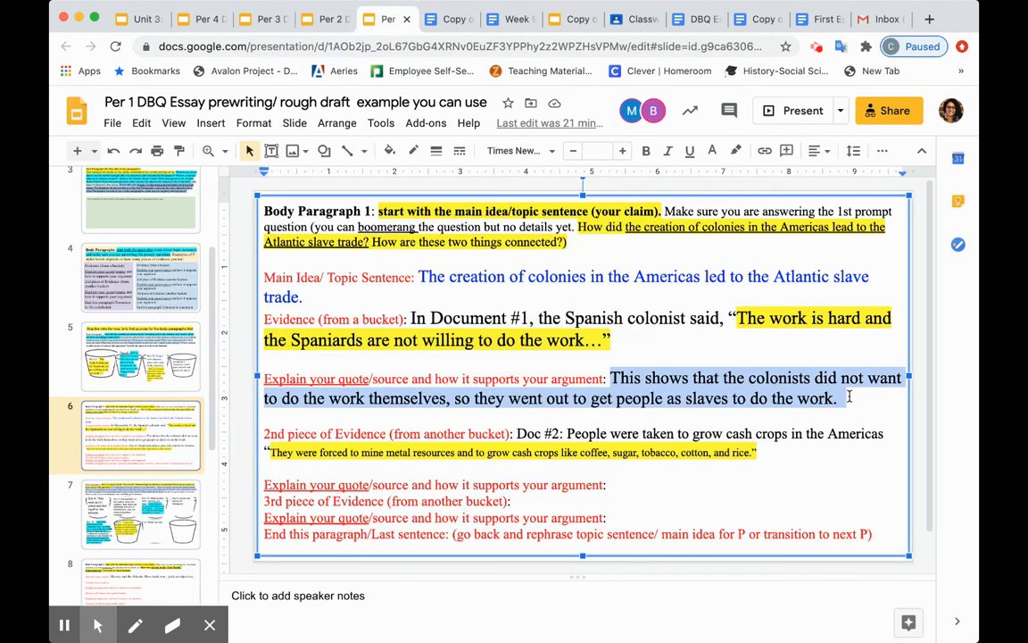
{"action": "left_click", "coordinate": [759, 19]}
{"action": "left_click", "coordinate": [409, 519]}
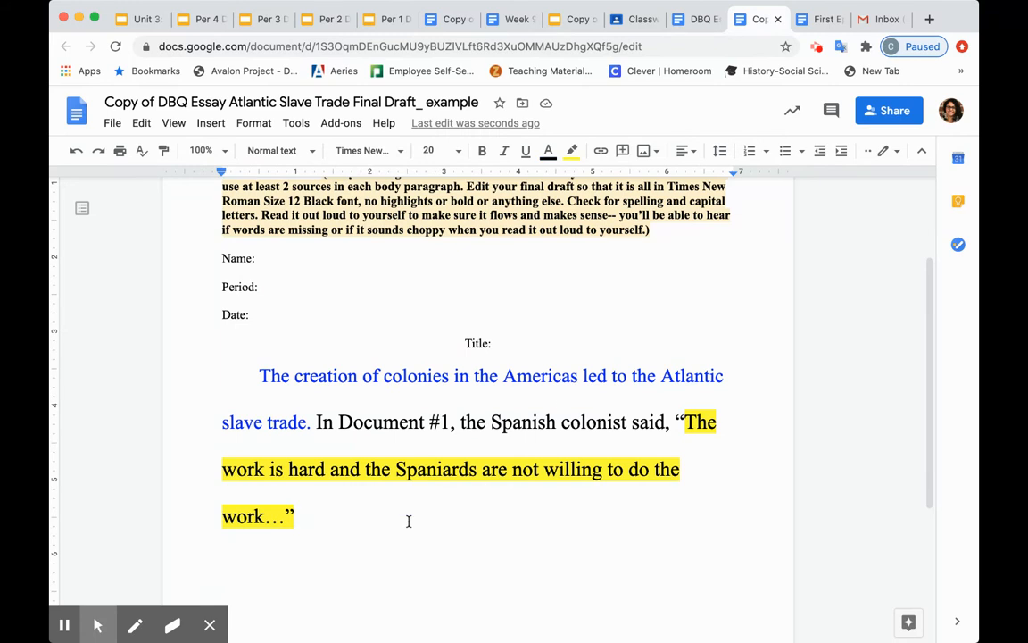
{"action": "key", "text": "ctrl+v"}
{"action": "scroll", "coordinate": [409, 521], "scroll_direction": "down", "scroll_amount": 1}
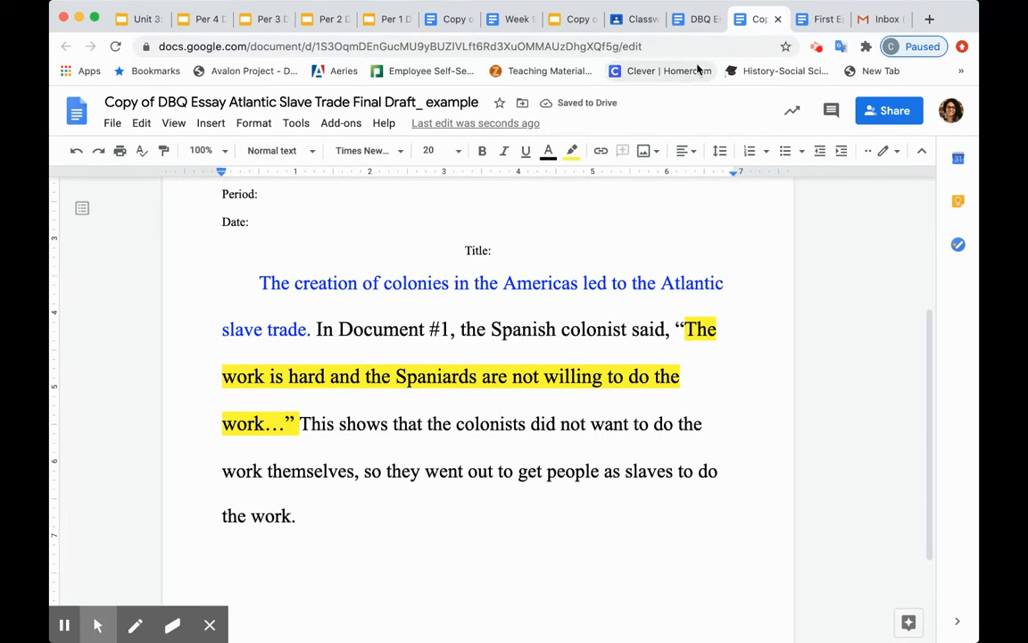
Step: Copy the Doc #2 cash crops evidence and its quote from the slide and append them to the end of the essay paragraph
{"action": "left_click", "coordinate": [393, 19]}
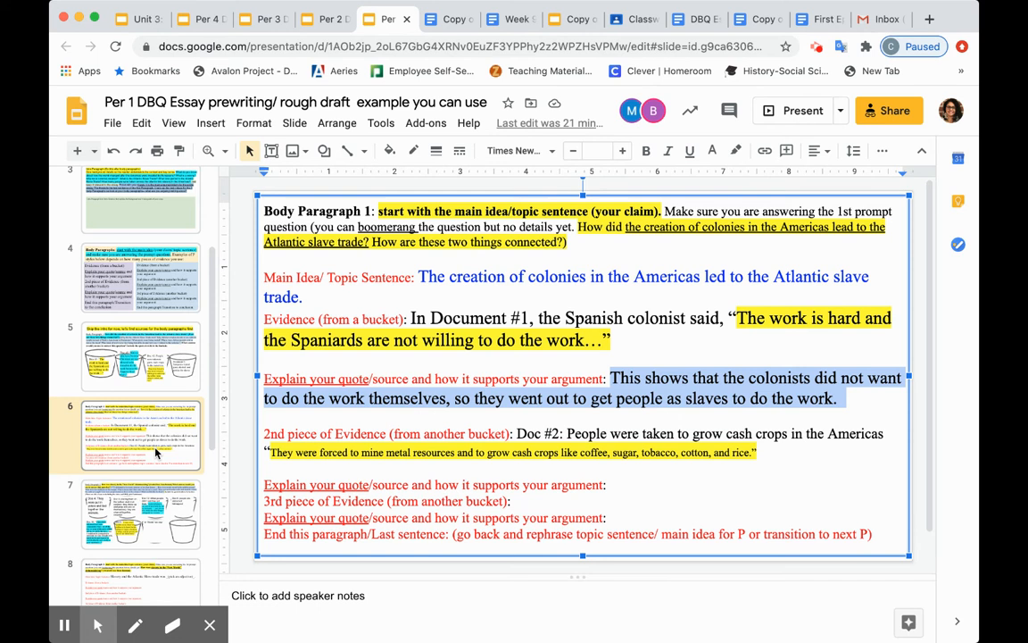
{"action": "left_click", "coordinate": [517, 434]}
{"action": "left_click_drag", "start_coordinate": [517, 434], "coordinate": [767, 450]}
{"action": "key", "text": "super+c"}
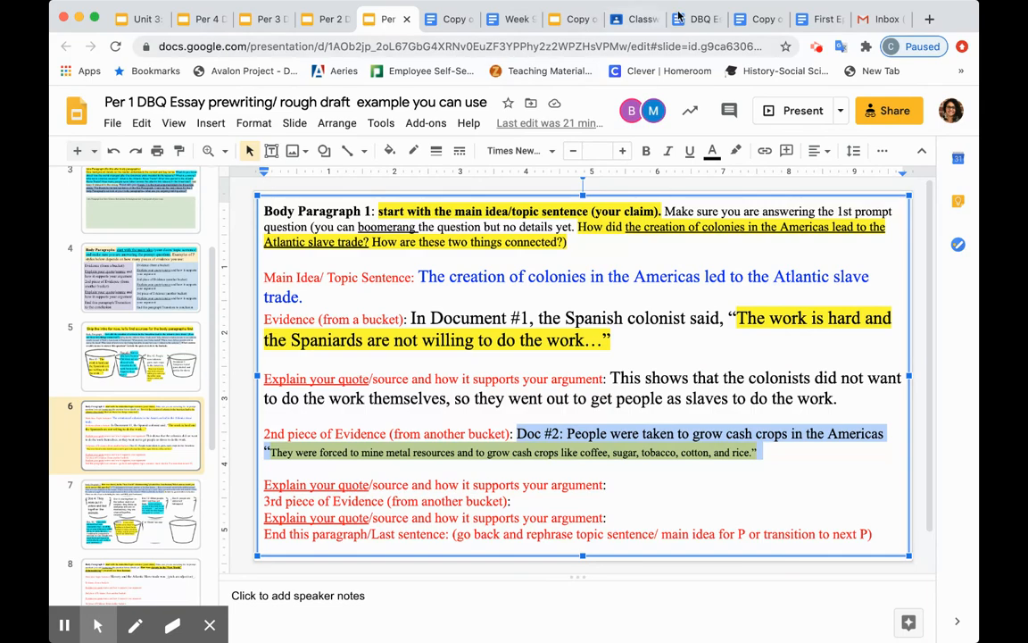
{"action": "left_click", "coordinate": [740, 21]}
{"action": "left_click", "coordinate": [389, 515]}
{"action": "key", "text": "super+v"}
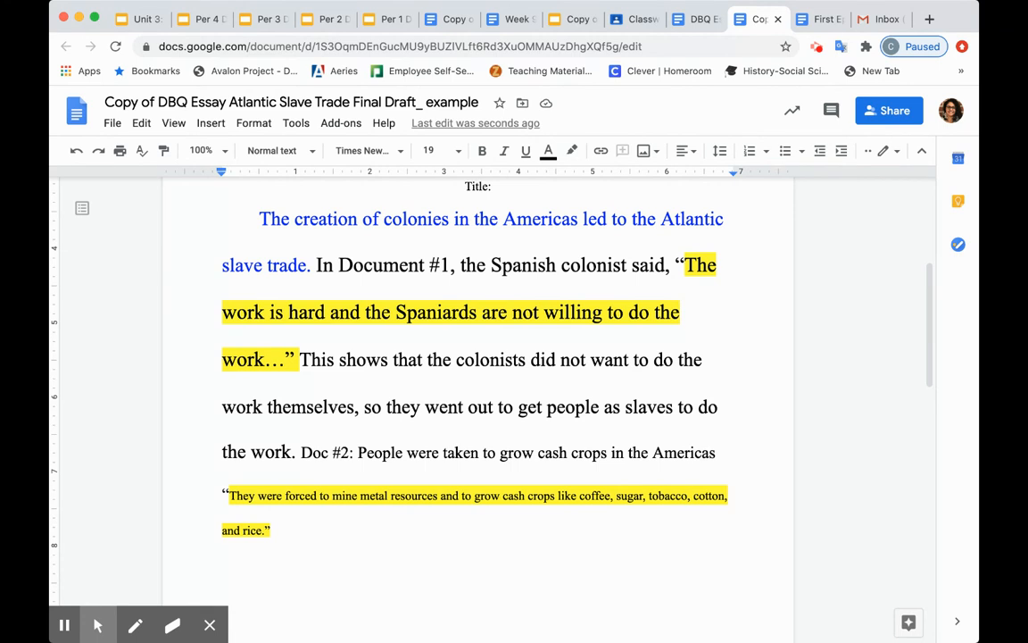
Step: Set the whole pasted body paragraph to Times New Roman, size 12
{"action": "left_click", "coordinate": [249, 224]}
{"action": "left_click_drag", "start_coordinate": [249, 223], "coordinate": [362, 430]}
{"action": "left_click_drag", "start_coordinate": [383, 496], "coordinate": [401, 531]}
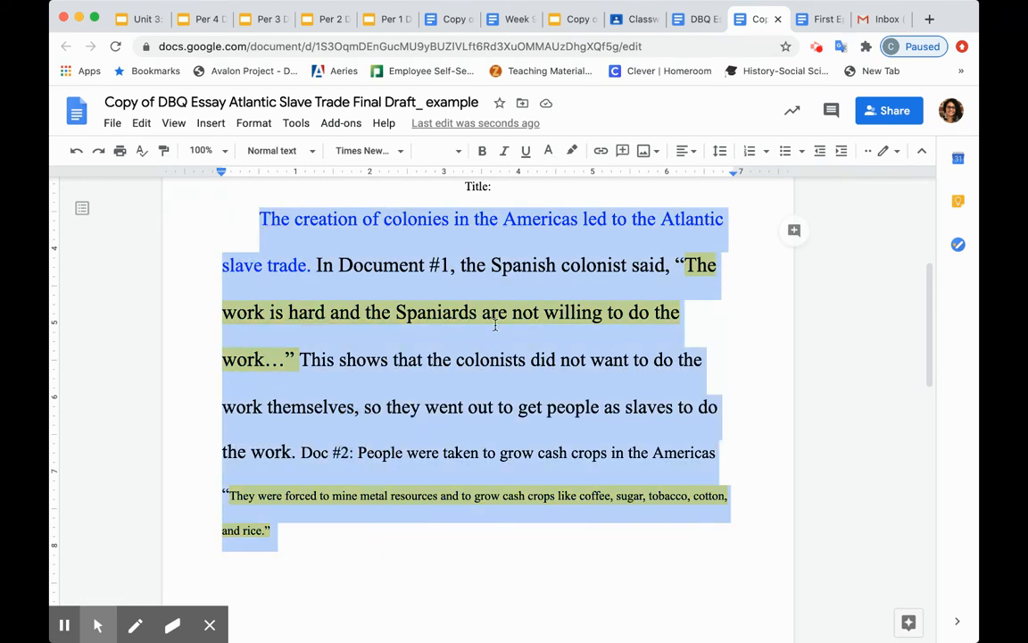
{"action": "left_click", "coordinate": [395, 153]}
{"action": "left_click", "coordinate": [402, 239]}
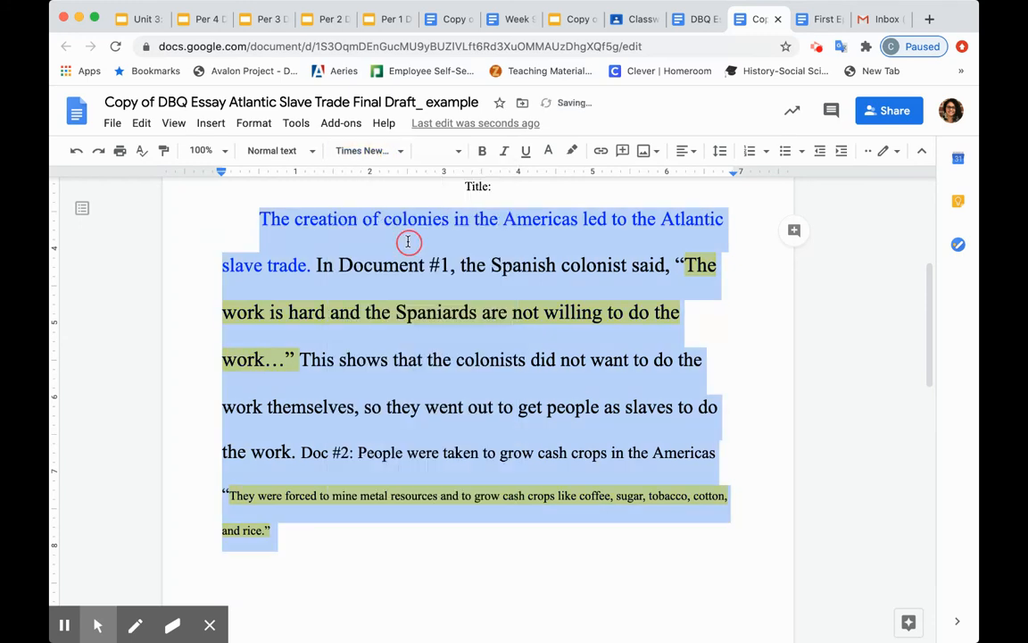
{"action": "left_click", "coordinate": [435, 150]}
{"action": "left_click", "coordinate": [435, 279]}
Step: Make the body paragraph's text black and remove all of its highlighting
{"action": "left_click", "coordinate": [551, 153]}
{"action": "left_click", "coordinate": [553, 178]}
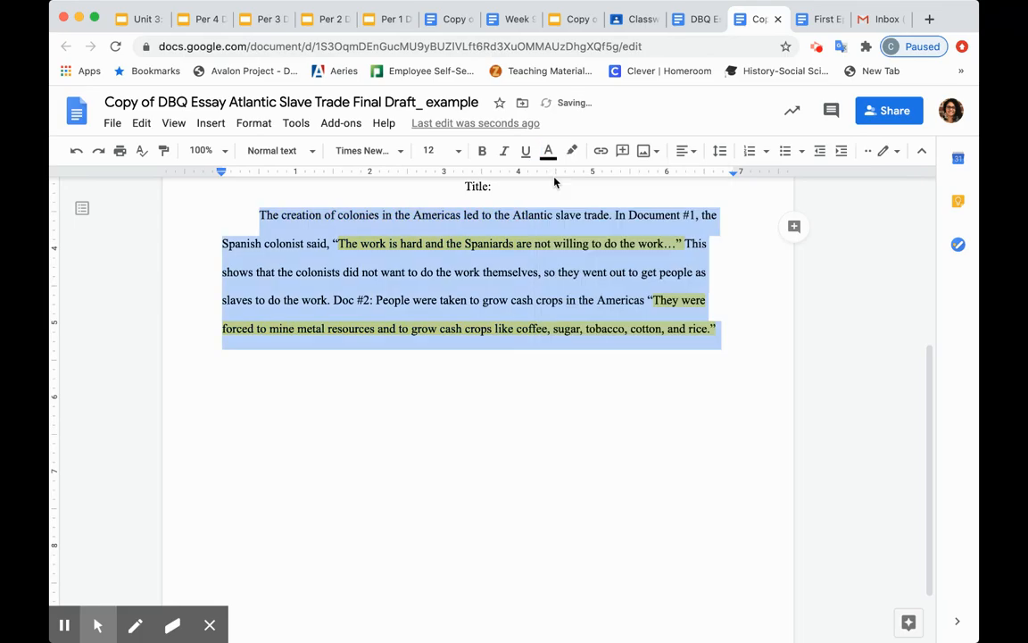
{"action": "left_click", "coordinate": [575, 153]}
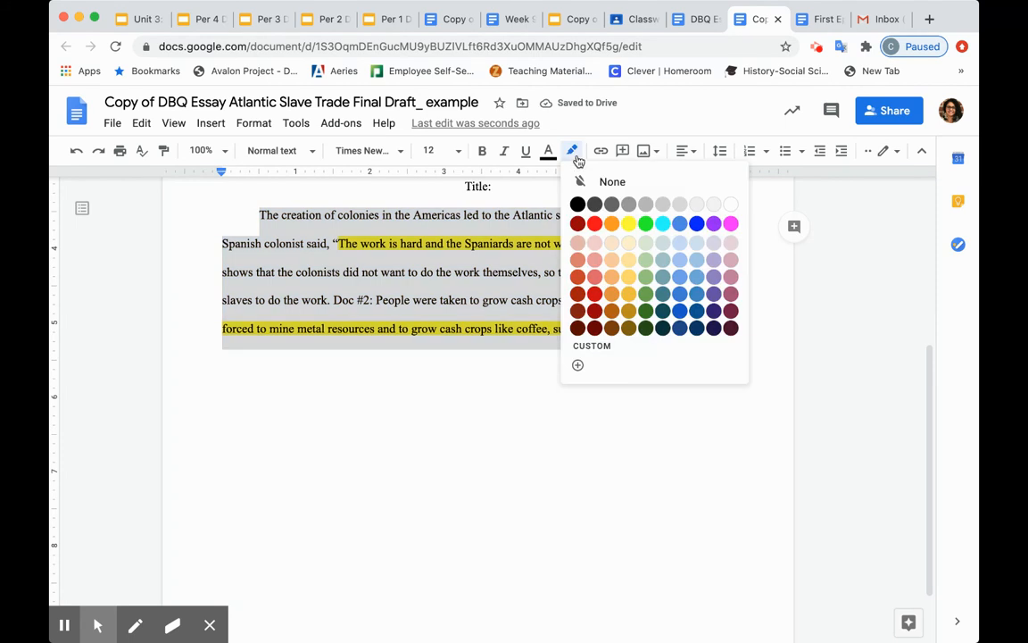
{"action": "left_click", "coordinate": [645, 183]}
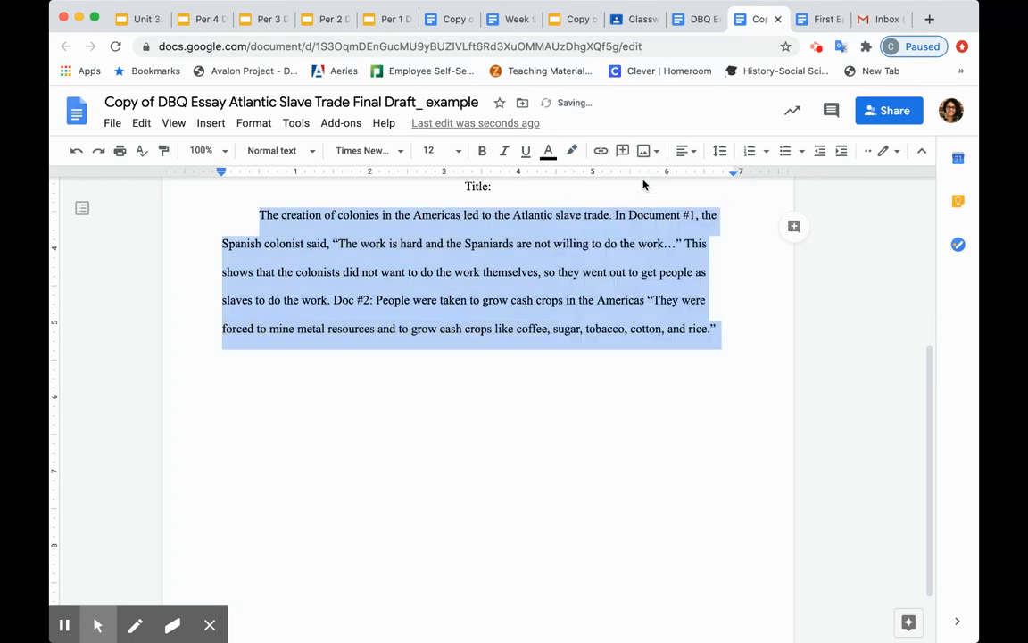
{"action": "left_click", "coordinate": [720, 329]}
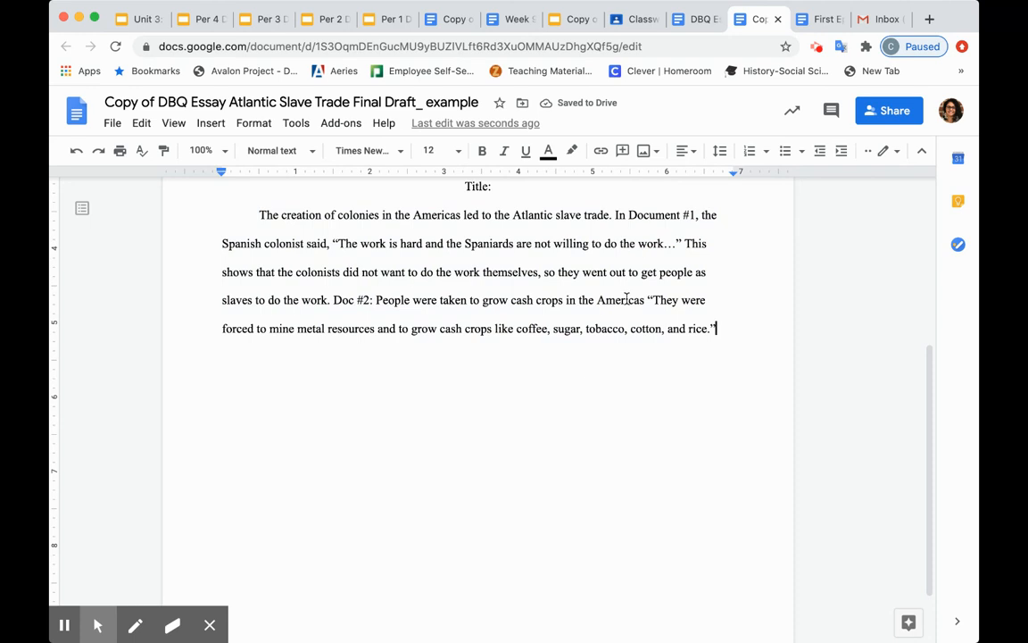
Step: Highlight the first prompt question, "How did the creation of colonies in the Americas lead to the Atlantic slave trade?", in yellow
{"action": "scroll", "coordinate": [579, 369], "scroll_direction": "up", "scroll_amount": 2}
{"action": "scroll", "coordinate": [580, 369], "scroll_direction": "up", "scroll_amount": 2}
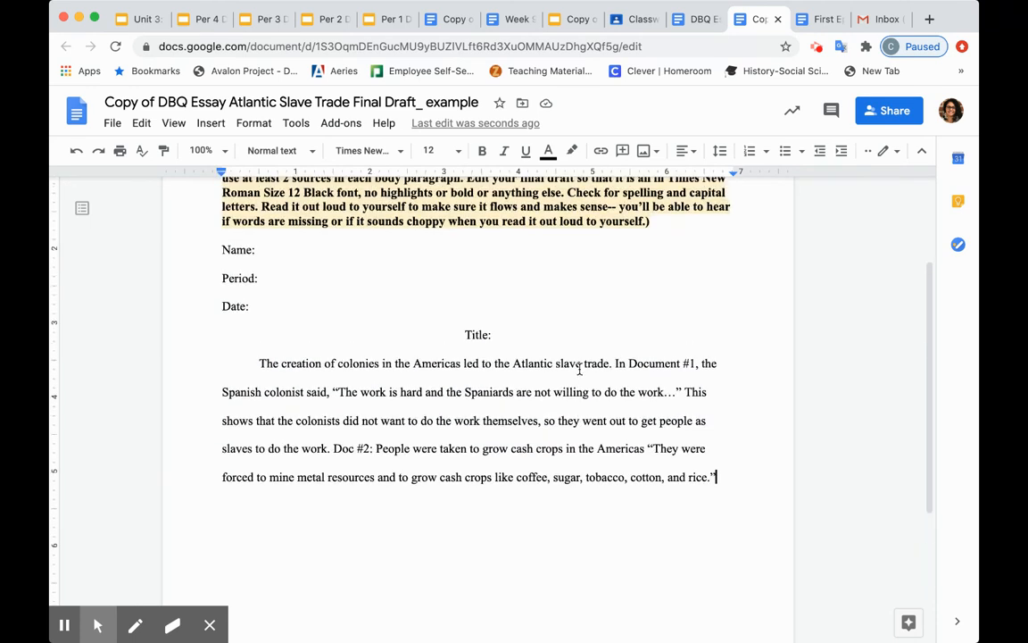
{"action": "scroll", "coordinate": [579, 369], "scroll_direction": "up", "scroll_amount": 1}
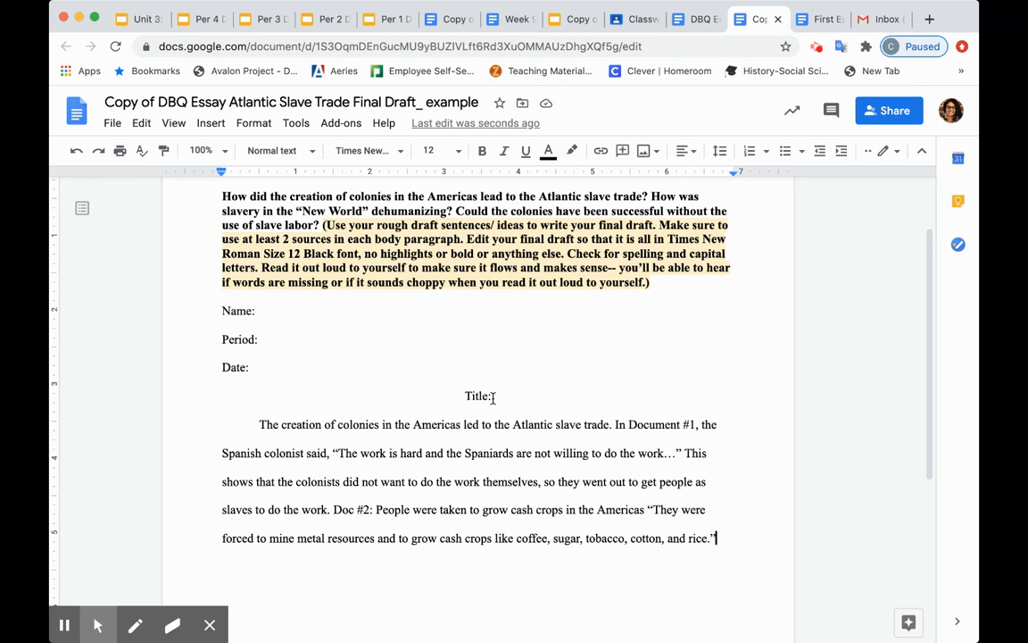
{"action": "scroll", "coordinate": [492, 397], "scroll_direction": "up", "scroll_amount": 1}
{"action": "left_click", "coordinate": [223, 214]}
{"action": "left_click_drag", "start_coordinate": [223, 214], "coordinate": [647, 214]}
{"action": "left_click", "coordinate": [572, 150]}
{"action": "left_click", "coordinate": [629, 223]}
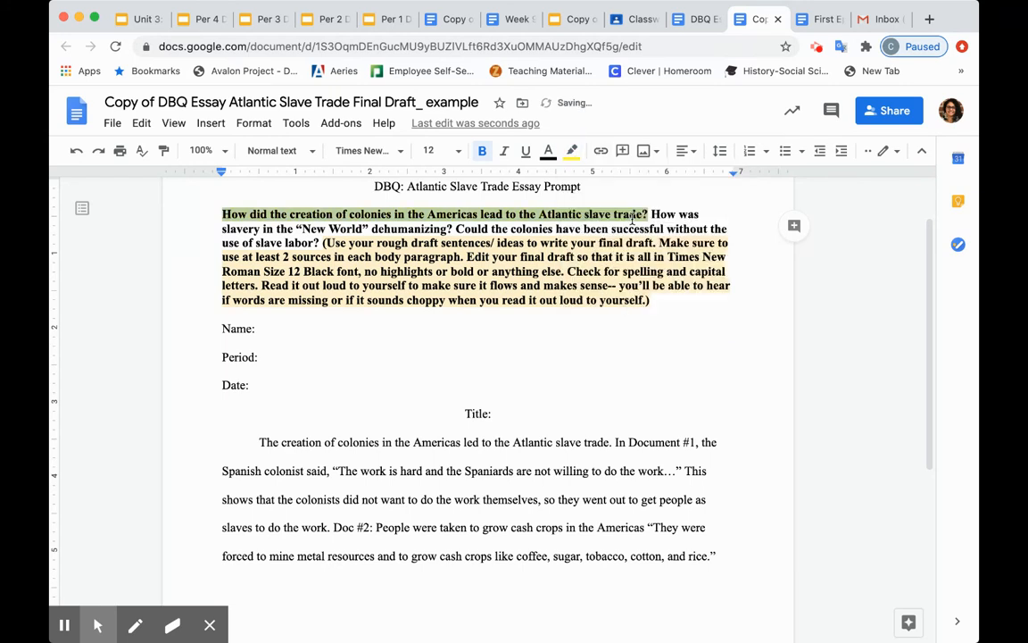
Step: Highlight the second prompt question, "How was slavery in the 'New World' dehumanizing?", in green
{"action": "left_click", "coordinate": [652, 214]}
{"action": "left_click_drag", "start_coordinate": [652, 214], "coordinate": [452, 229]}
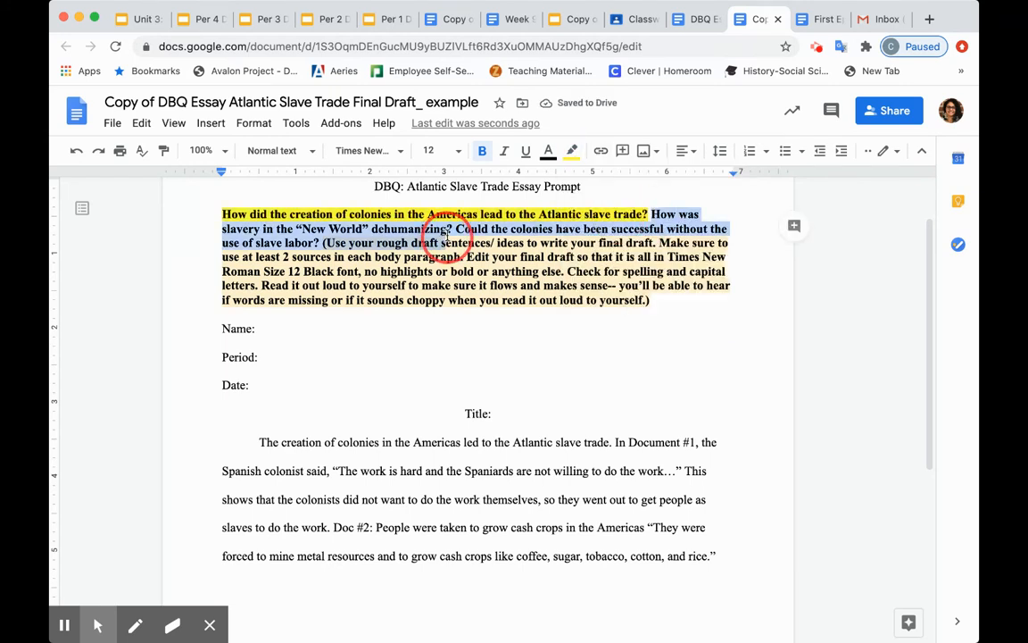
{"action": "left_click", "coordinate": [572, 150]}
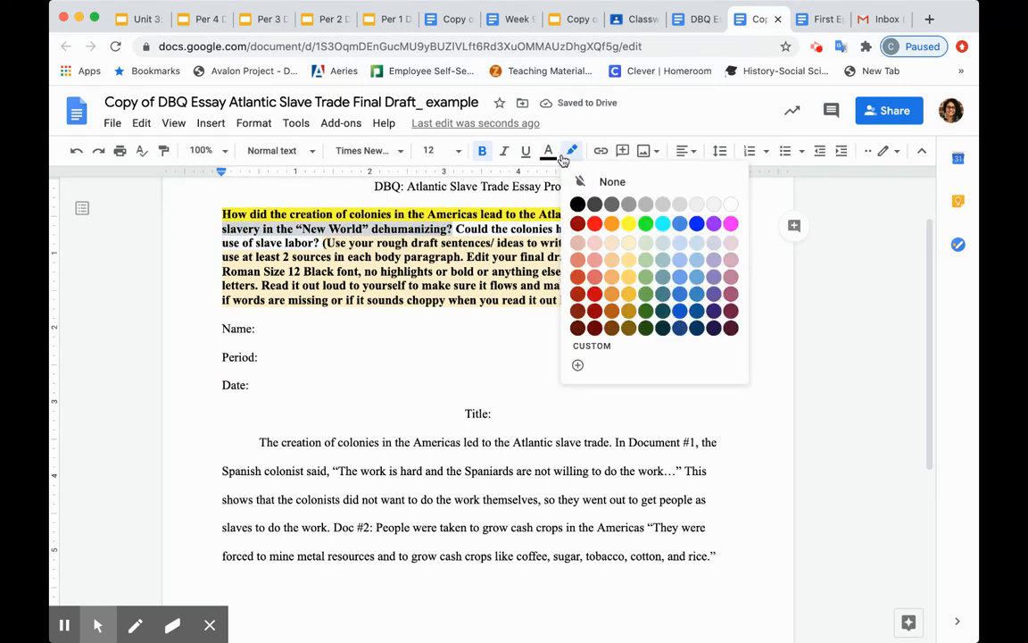
{"action": "left_click", "coordinate": [646, 221]}
{"action": "left_click", "coordinate": [416, 210]}
Step: Highlight the third prompt question, "Could the colonies have been successful without the use of slave labor?", in cyan, with its text in black
{"action": "left_click_drag", "start_coordinate": [457, 230], "coordinate": [323, 243]}
{"action": "left_click", "coordinate": [548, 150]}
{"action": "left_click", "coordinate": [640, 198]}
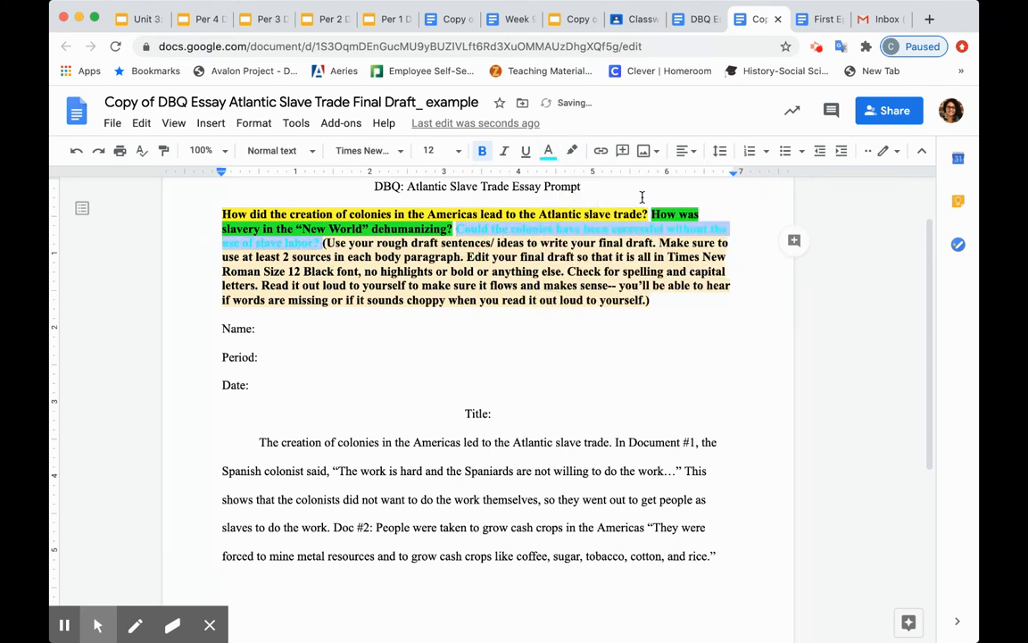
{"action": "left_click", "coordinate": [549, 150]}
{"action": "left_click", "coordinate": [543, 177]}
{"action": "left_click", "coordinate": [570, 152]}
{"action": "left_click", "coordinate": [660, 222]}
{"action": "left_click", "coordinate": [497, 301]}
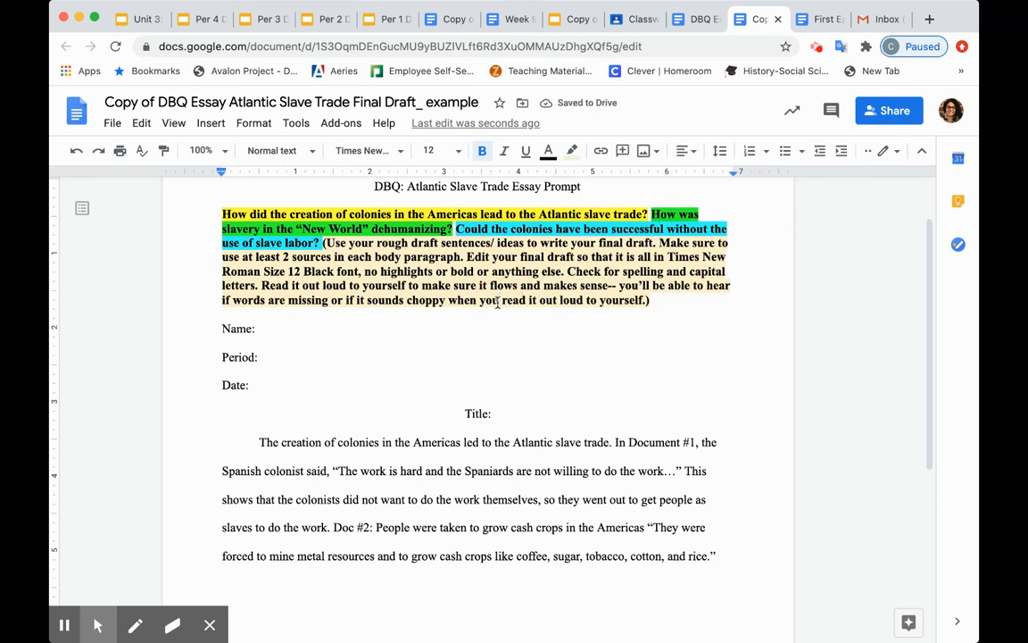
Step: Review the Body Paragraph 2 outline slide in the rough draft presentation and the Roots Episode 1 scenes document, and return to the final draft
{"action": "left_click", "coordinate": [382, 20]}
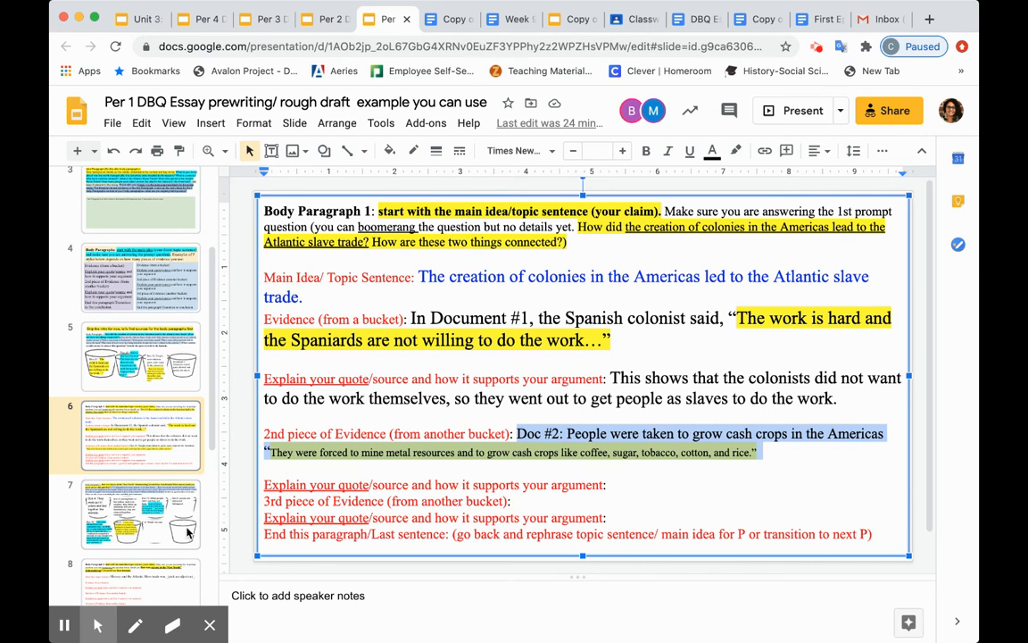
{"action": "left_click", "coordinate": [179, 530]}
{"action": "scroll", "coordinate": [170, 528], "scroll_direction": "down", "scroll_amount": 3}
{"action": "left_click", "coordinate": [178, 470]}
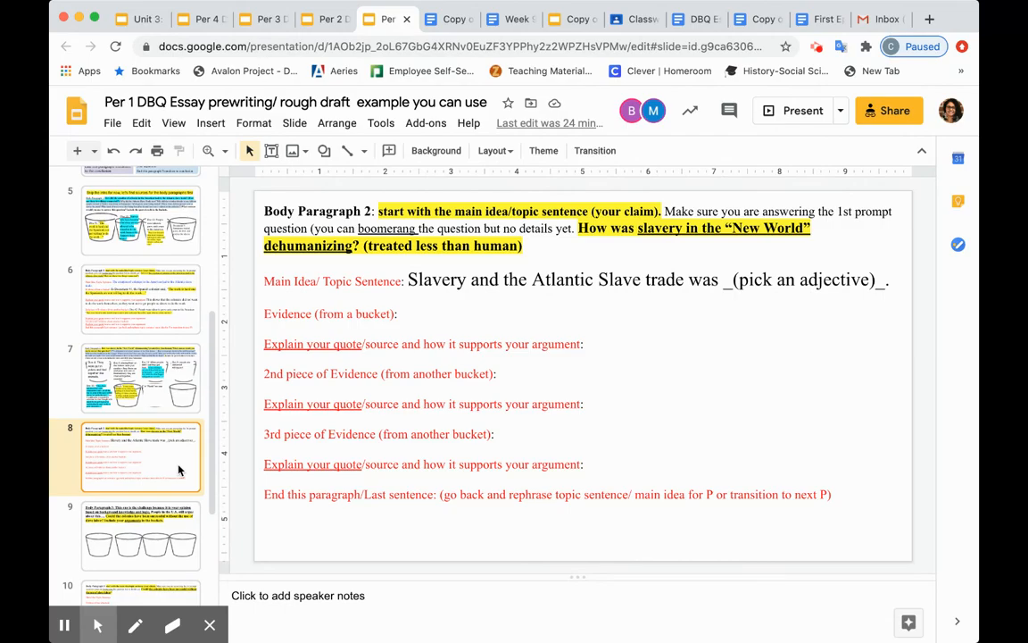
{"action": "left_click", "coordinate": [818, 20]}
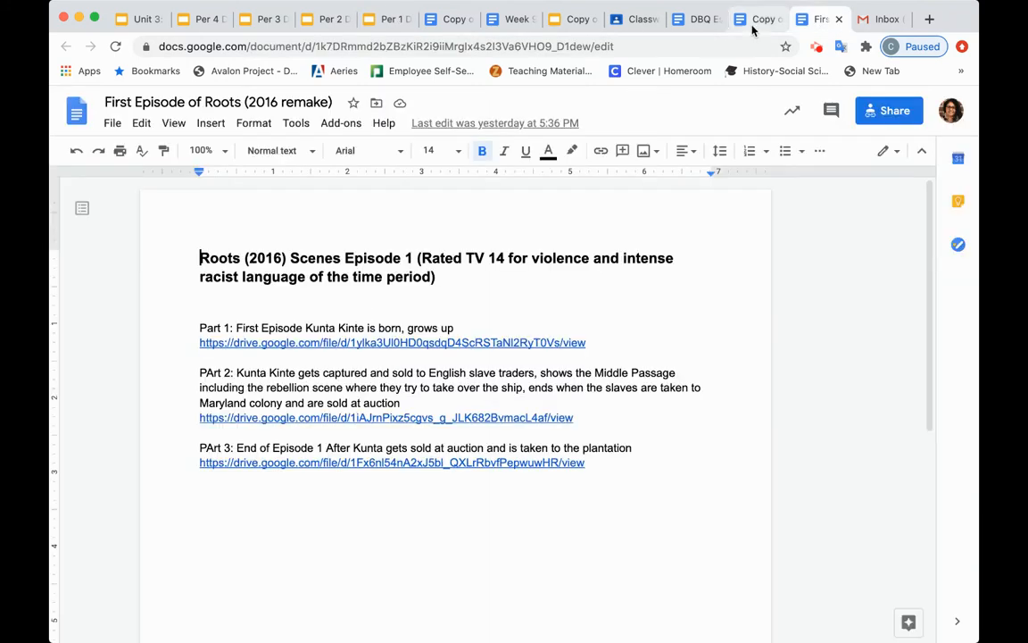
{"action": "left_click", "coordinate": [757, 20]}
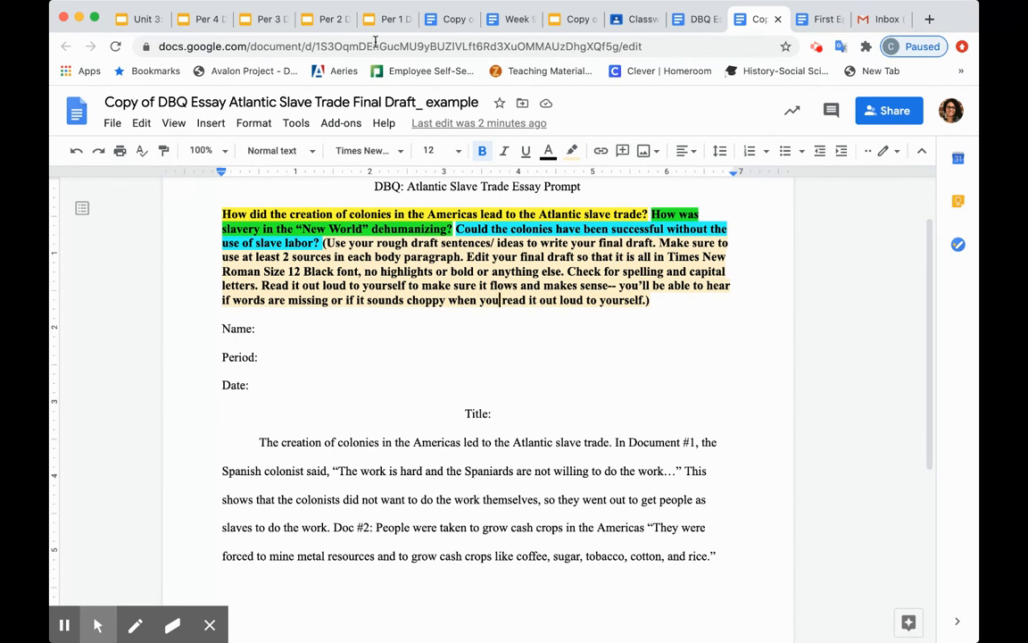
Step: Review the Body Paragraph 1 slide in the rough draft presentation and go back to the final draft
{"action": "left_click", "coordinate": [390, 19]}
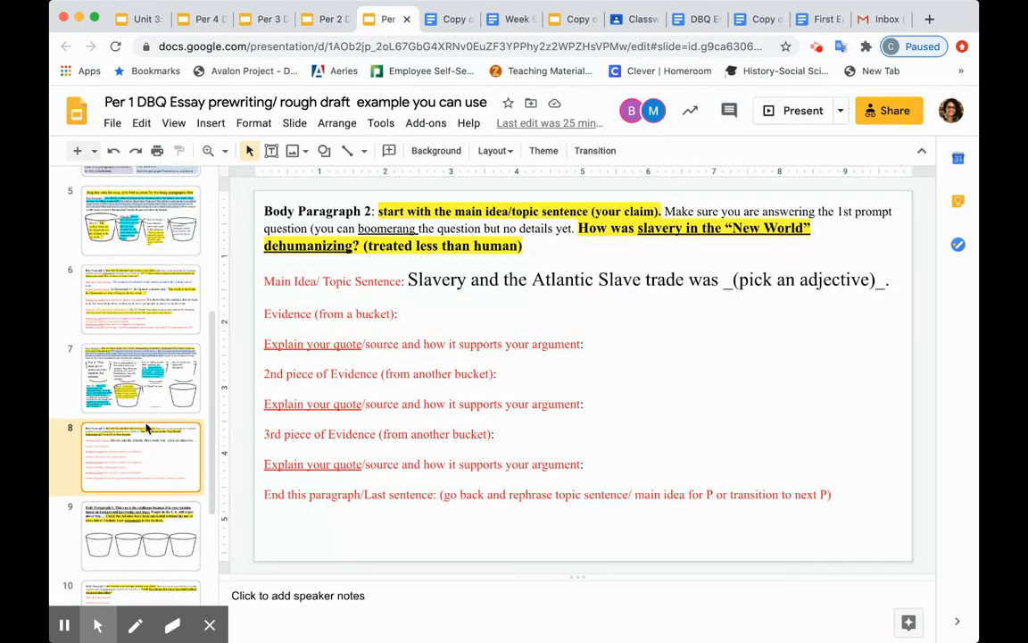
{"action": "left_click", "coordinate": [136, 298]}
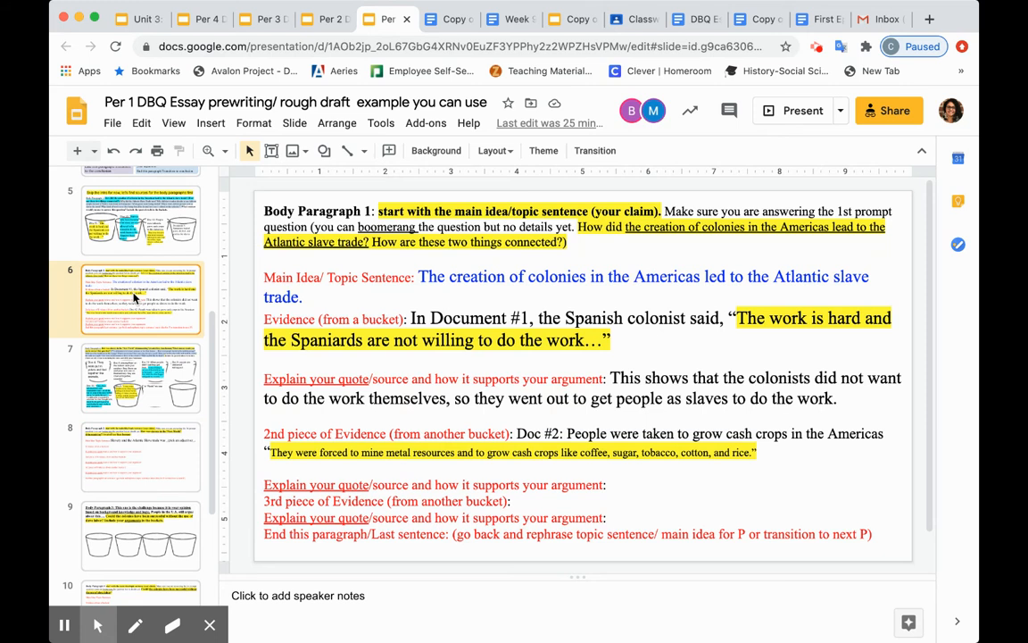
{"action": "left_click", "coordinate": [764, 22]}
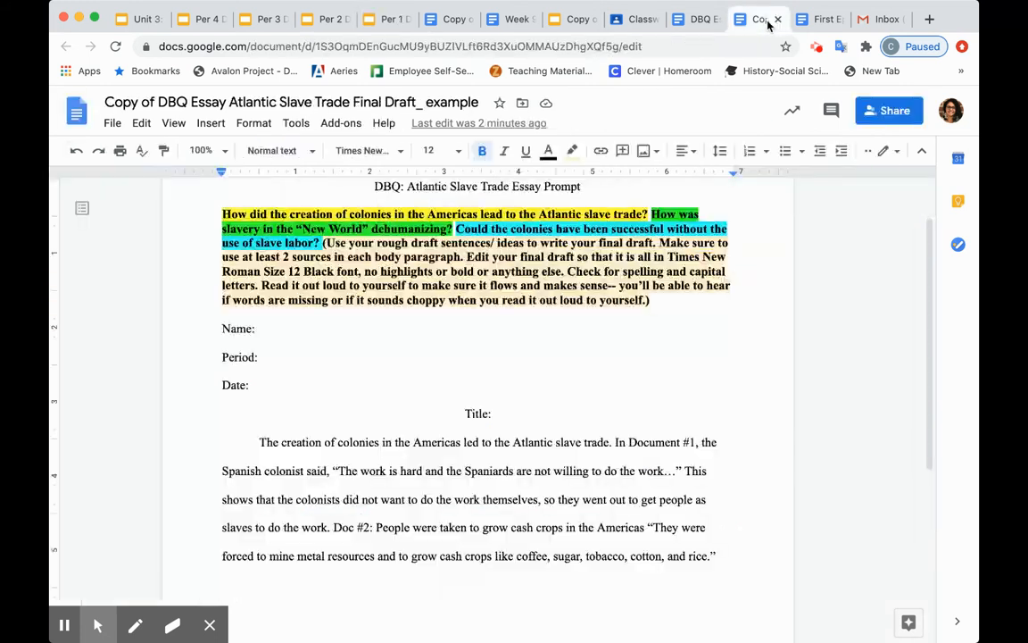
Step: Select the whole body paragraph under the title and open its line spacing options
{"action": "left_click_drag", "start_coordinate": [256, 439], "coordinate": [725, 552]}
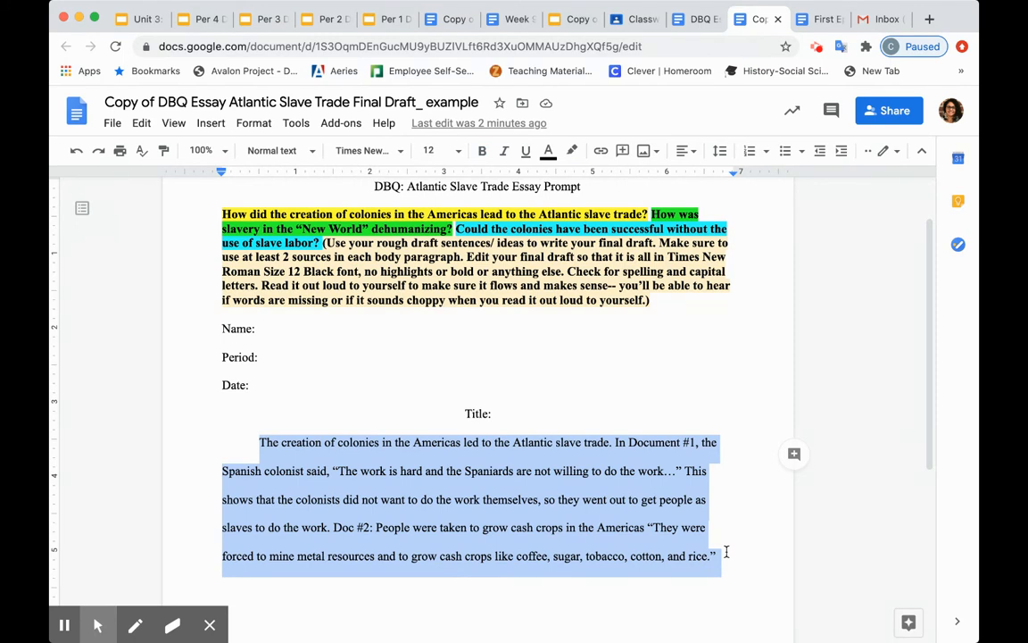
{"action": "left_click", "coordinate": [727, 551]}
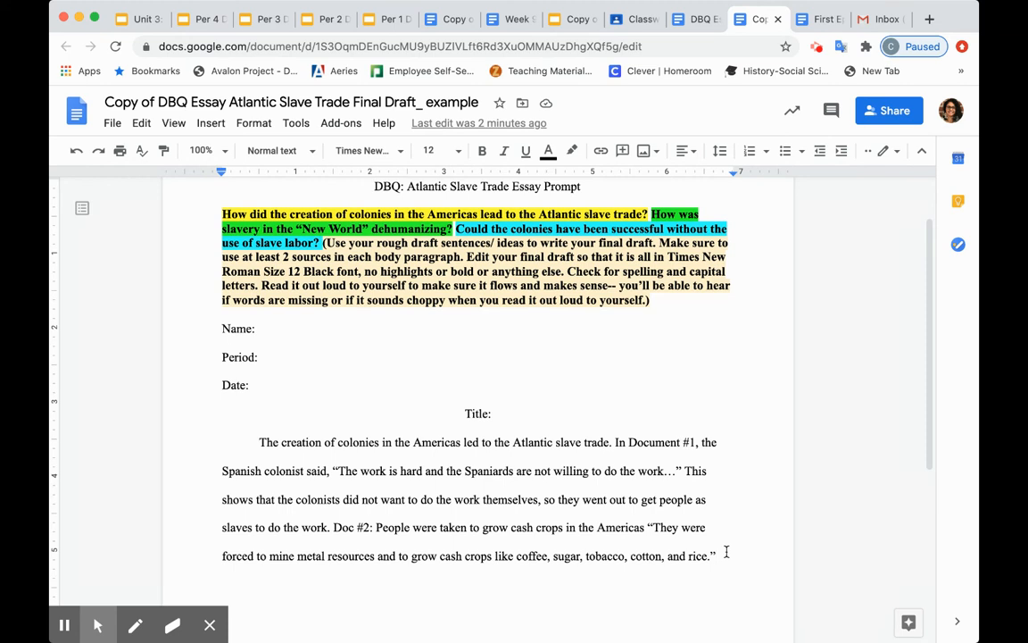
{"action": "left_click_drag", "start_coordinate": [258, 444], "coordinate": [717, 554]}
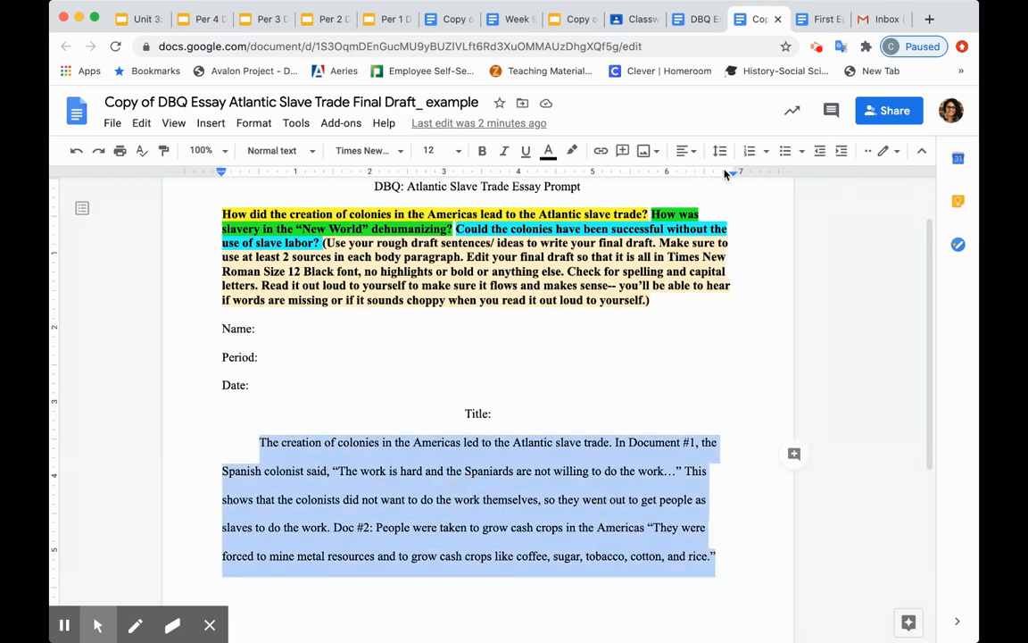
{"action": "left_click", "coordinate": [720, 152]}
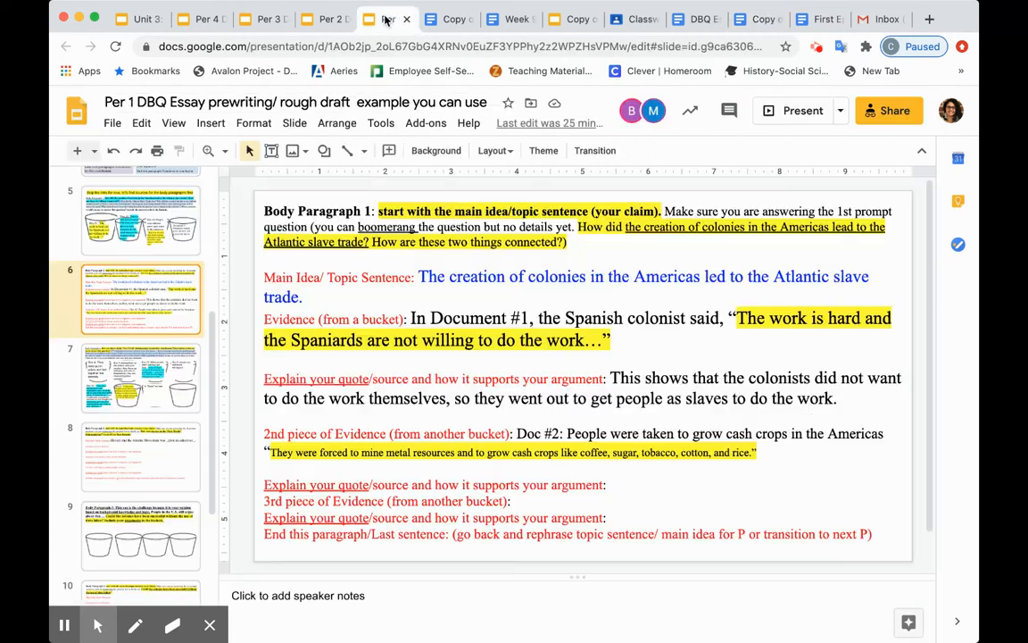
Step: Review the Body Paragraph 2 slide in the rough draft presentation and open the essay rubric linked on slide 12
{"action": "left_click", "coordinate": [386, 18]}
{"action": "scroll", "coordinate": [158, 504], "scroll_direction": "down", "scroll_amount": 1}
{"action": "left_click", "coordinate": [157, 414]}
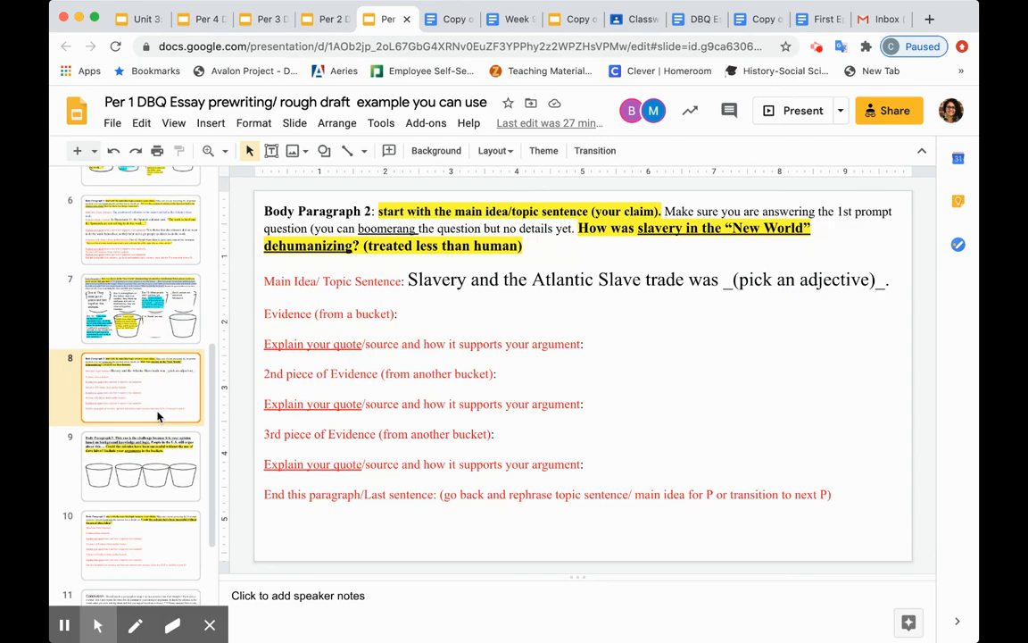
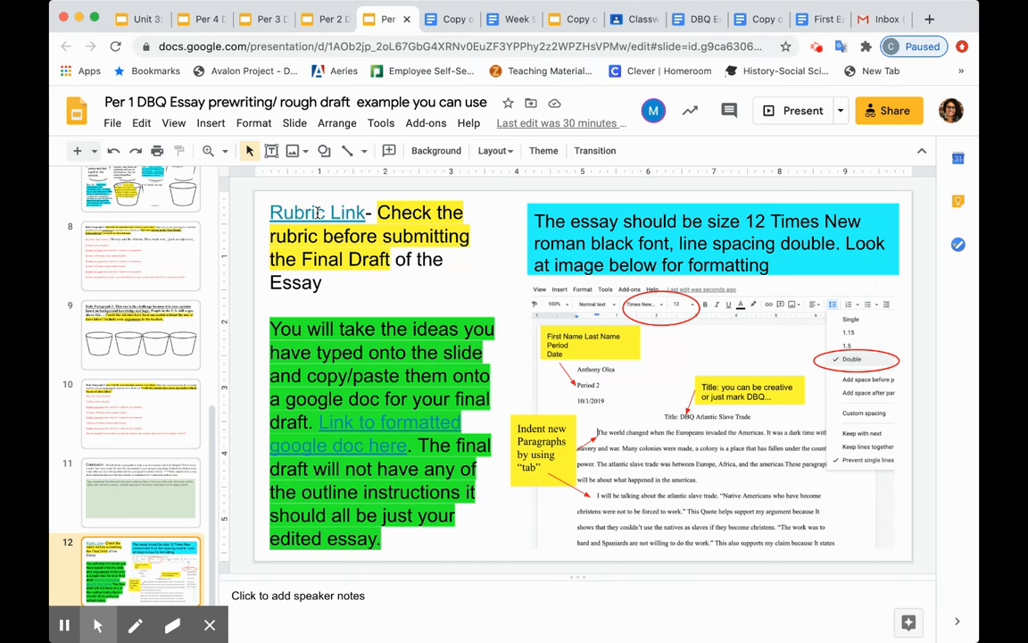
{"action": "left_click", "coordinate": [319, 212]}
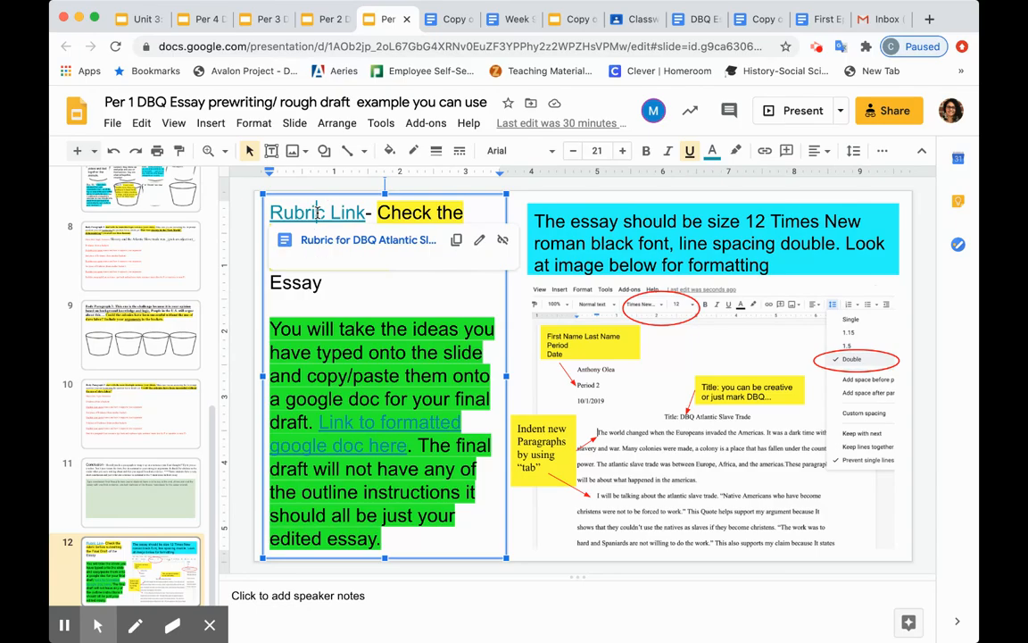
{"action": "left_click", "coordinate": [335, 249]}
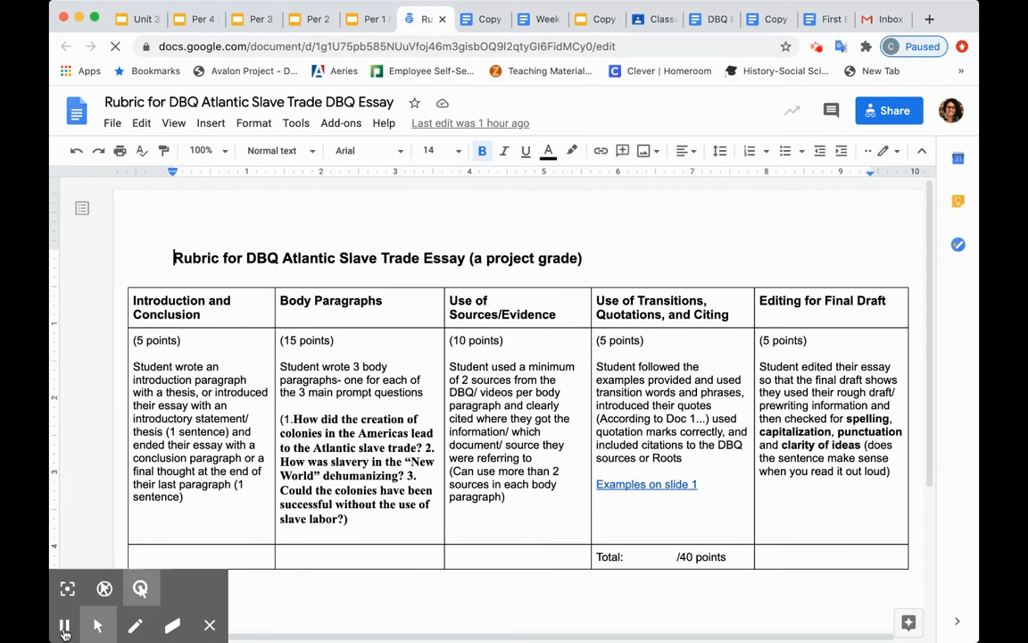
{"action": "left_click", "coordinate": [64, 631]}
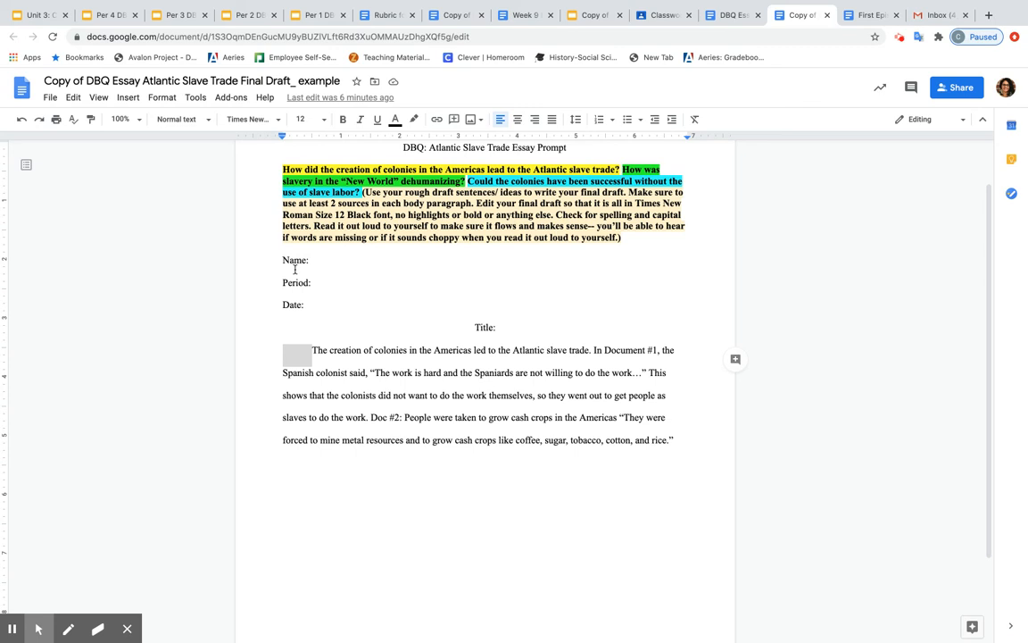
Step: Review the color-coded prompt questions and the essay prompt heading in the final draft document
{"action": "left_click", "coordinate": [282, 169]}
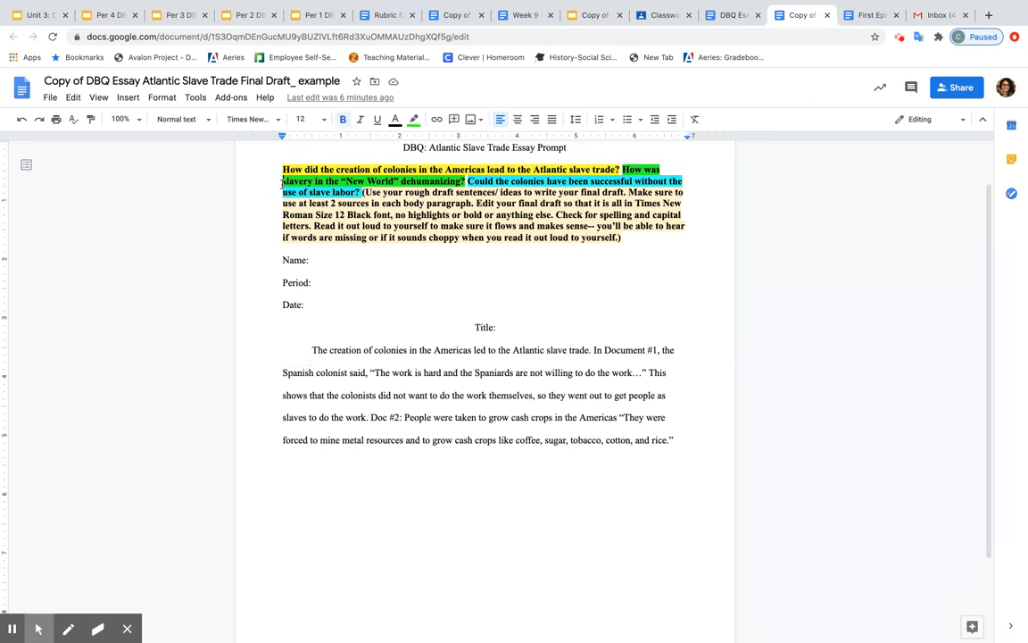
{"action": "left_click", "coordinate": [283, 191]}
{"action": "left_click_drag", "start_coordinate": [531, 149], "coordinate": [434, 150]}
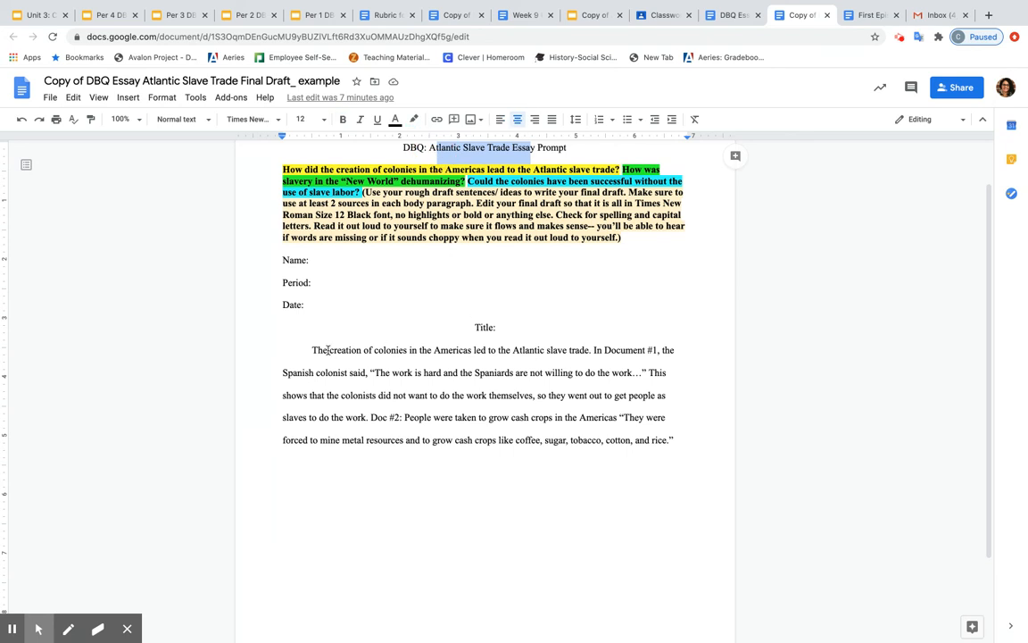
Step: On the Body Paragraph 1 slide, select the Document #1 evidence and the explanation sentence below it to review them
{"action": "left_click", "coordinate": [307, 16]}
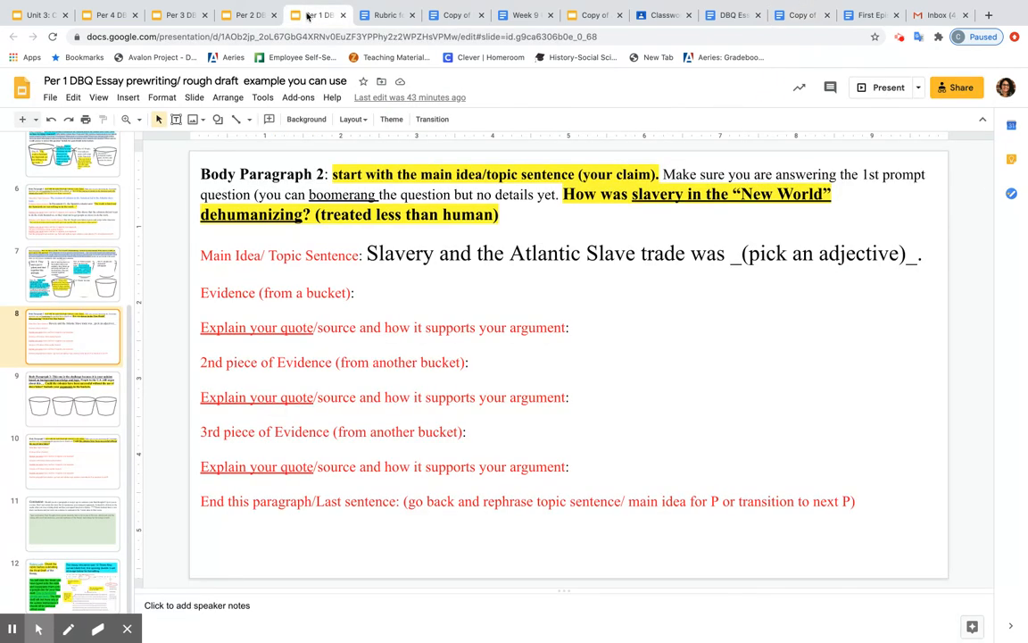
{"action": "left_click", "coordinate": [90, 230]}
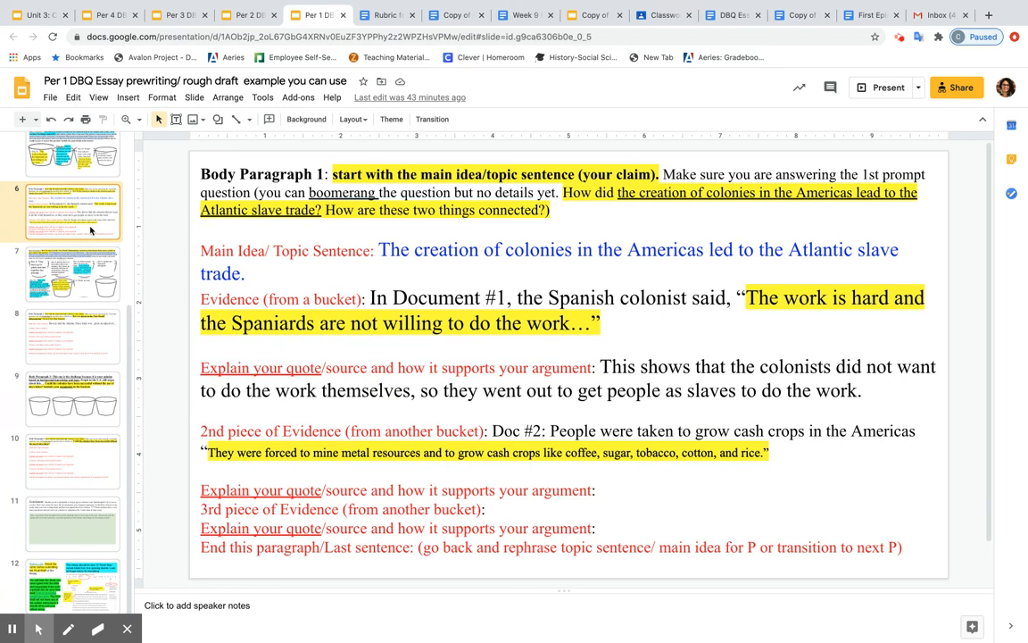
{"action": "left_click_drag", "start_coordinate": [376, 251], "coordinate": [604, 325]}
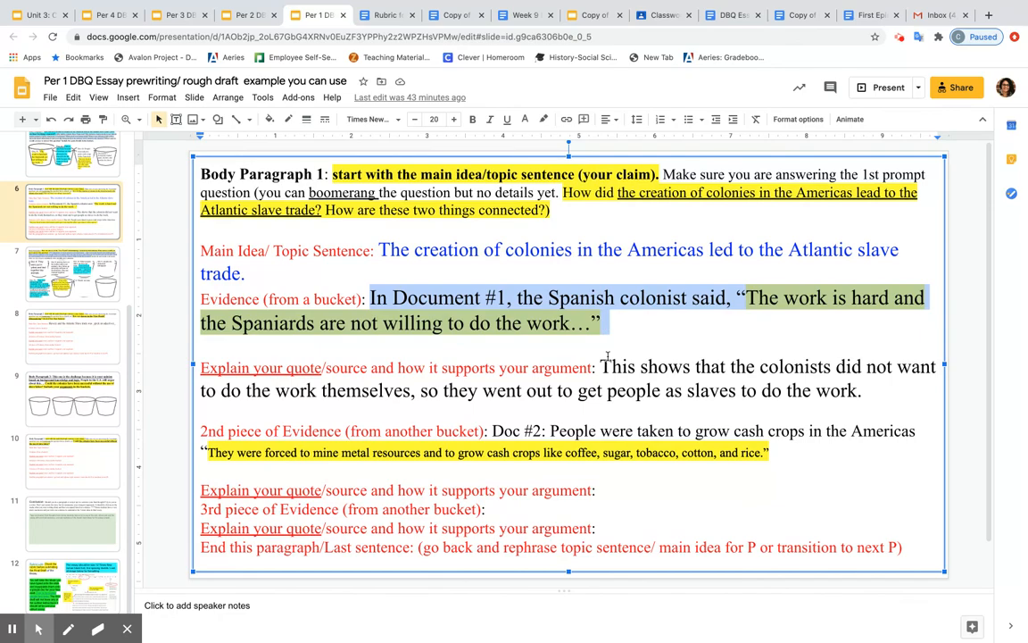
{"action": "left_click", "coordinate": [601, 366]}
{"action": "left_click_drag", "start_coordinate": [600, 366], "coordinate": [864, 391]}
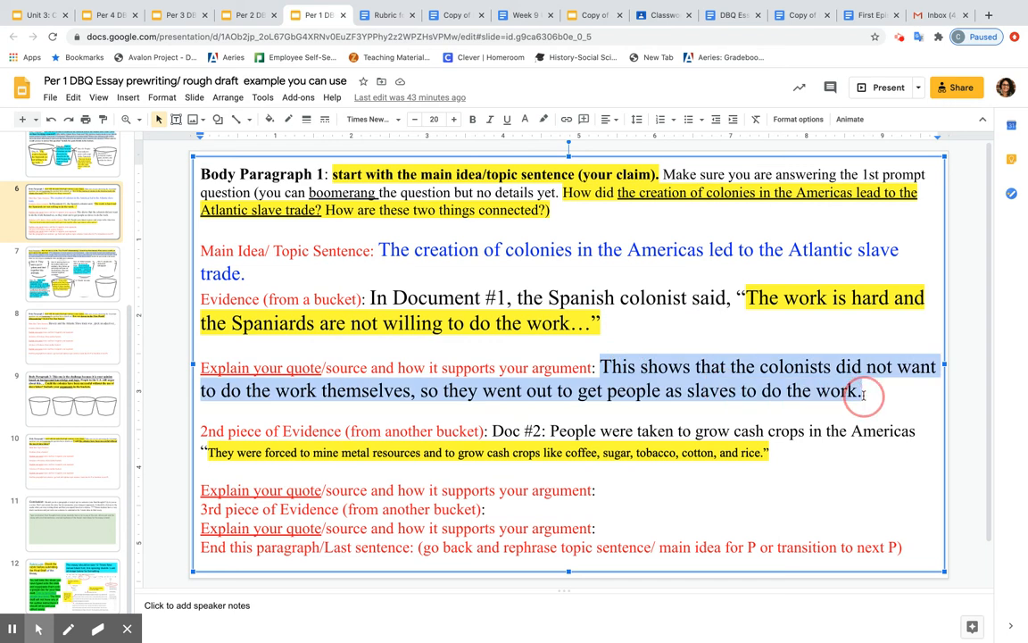
Step: Set the whole body paragraph in the final draft to Times New Roman, size 12
{"action": "left_click", "coordinate": [800, 16]}
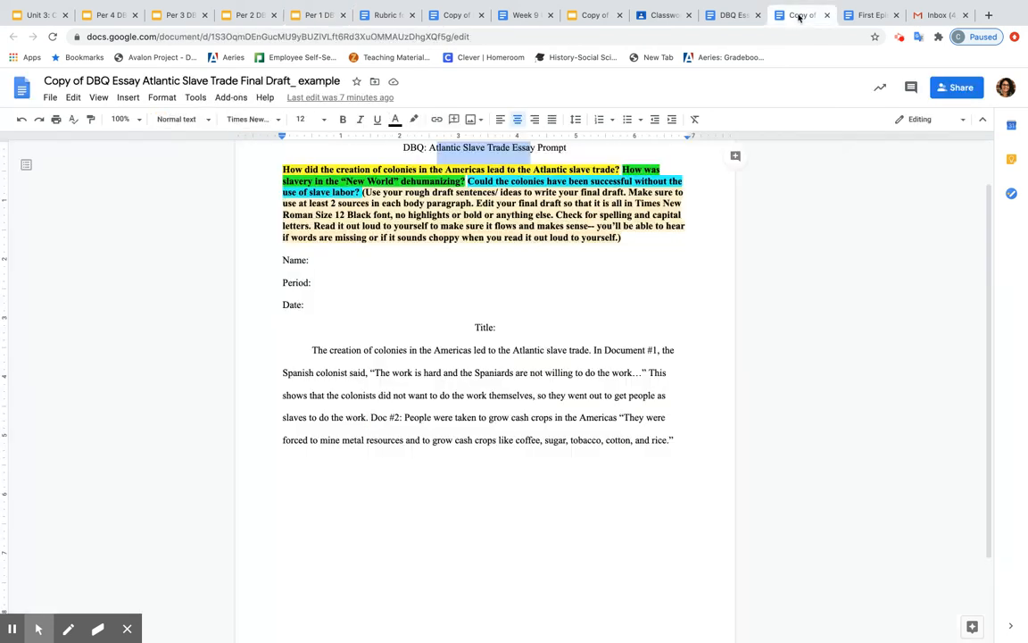
{"action": "left_click", "coordinate": [312, 351]}
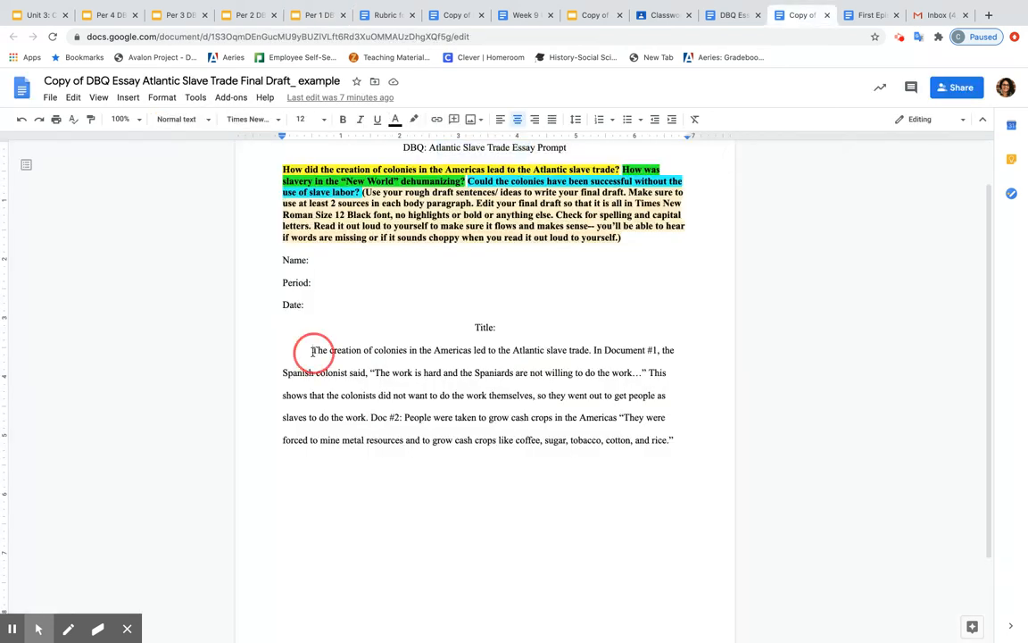
{"action": "left_click_drag", "start_coordinate": [312, 350], "coordinate": [686, 439]}
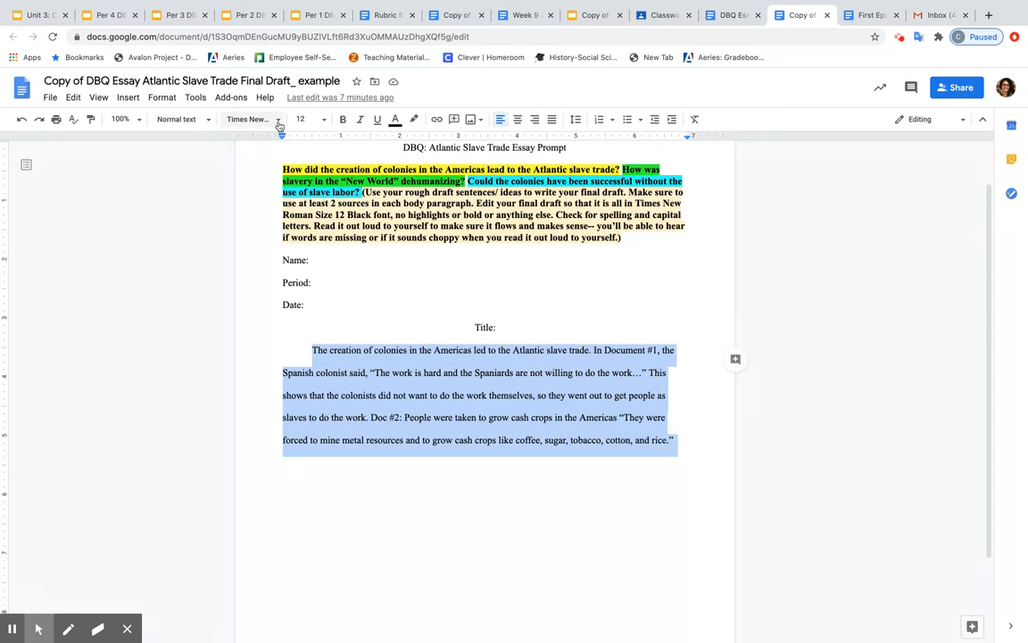
{"action": "left_click", "coordinate": [252, 119]}
{"action": "left_click", "coordinate": [277, 191]}
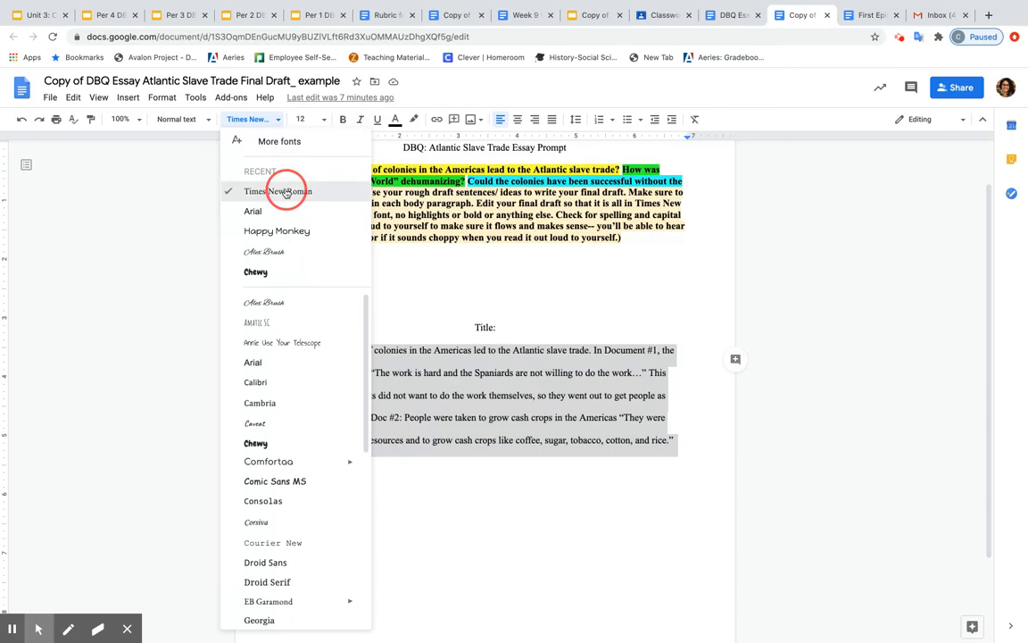
{"action": "left_click", "coordinate": [305, 119]}
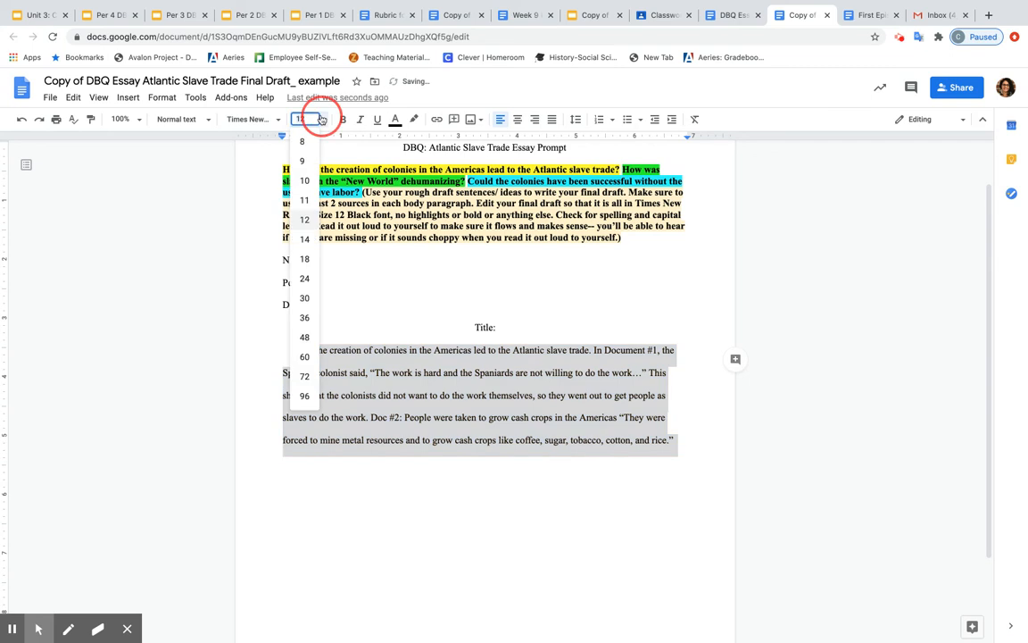
{"action": "left_click", "coordinate": [304, 219]}
Step: Set the body paragraph's text color to black without bold, and check that its line spacing is double
{"action": "left_click", "coordinate": [395, 119]}
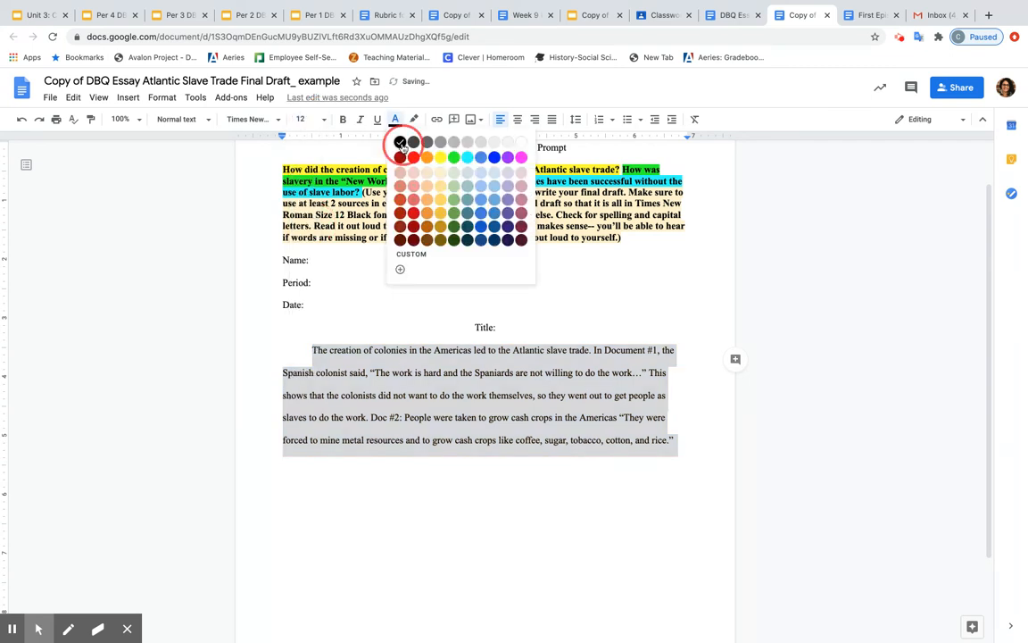
{"action": "left_click", "coordinate": [400, 142]}
{"action": "left_click", "coordinate": [341, 121]}
{"action": "left_click", "coordinate": [340, 124]}
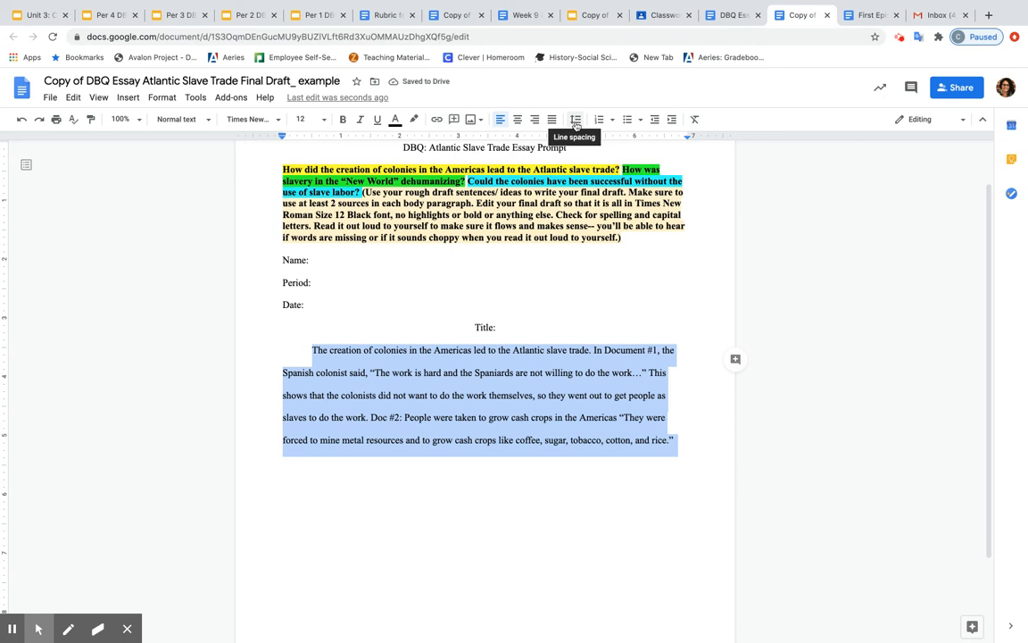
{"action": "left_click", "coordinate": [576, 121]}
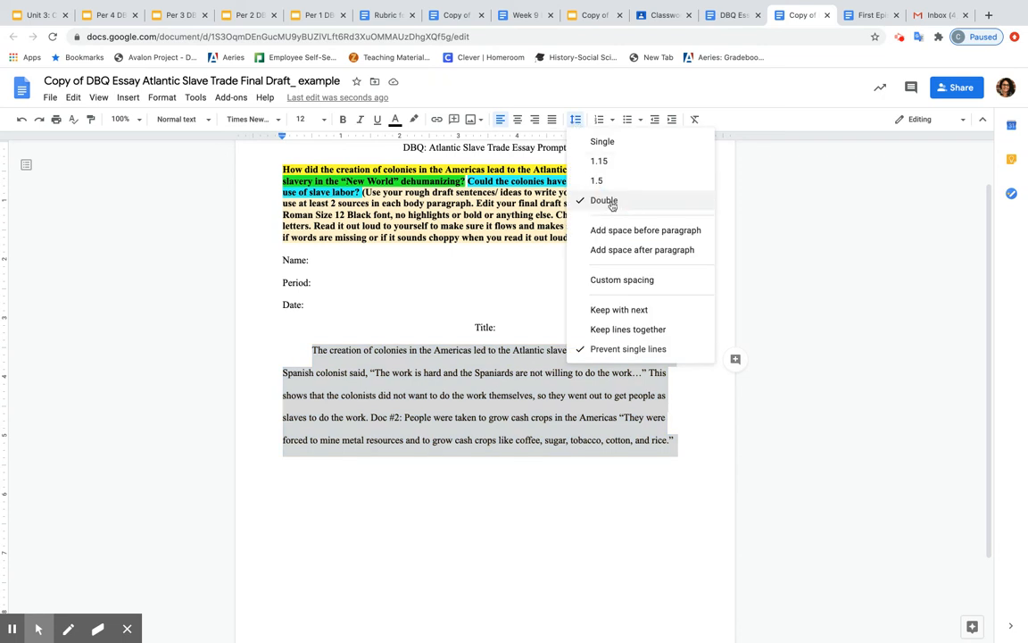
{"action": "left_click", "coordinate": [314, 350]}
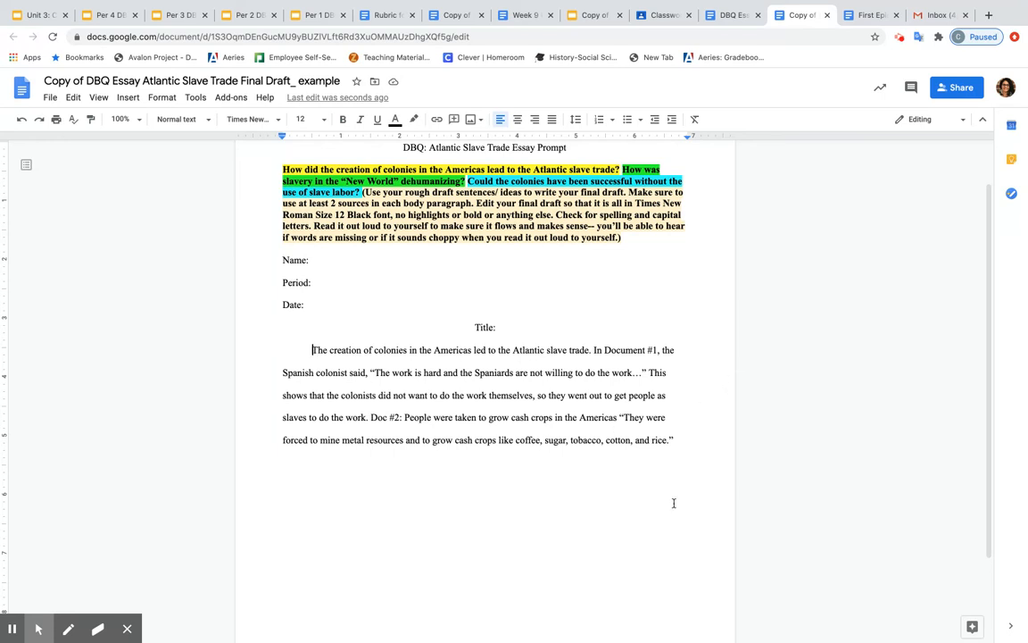
Step: In the body paragraph, change "Doc" before #2 to "In Document"
{"action": "left_click", "coordinate": [682, 440]}
{"action": "left_click", "coordinate": [371, 417]}
{"action": "type", "text": "In"}
{"action": "key", "text": "Right"}
{"action": "key", "text": "Right"}
{"action": "key", "text": "Right"}
{"action": "key", "text": "Delete"}
{"action": "type", "text": "ument"}
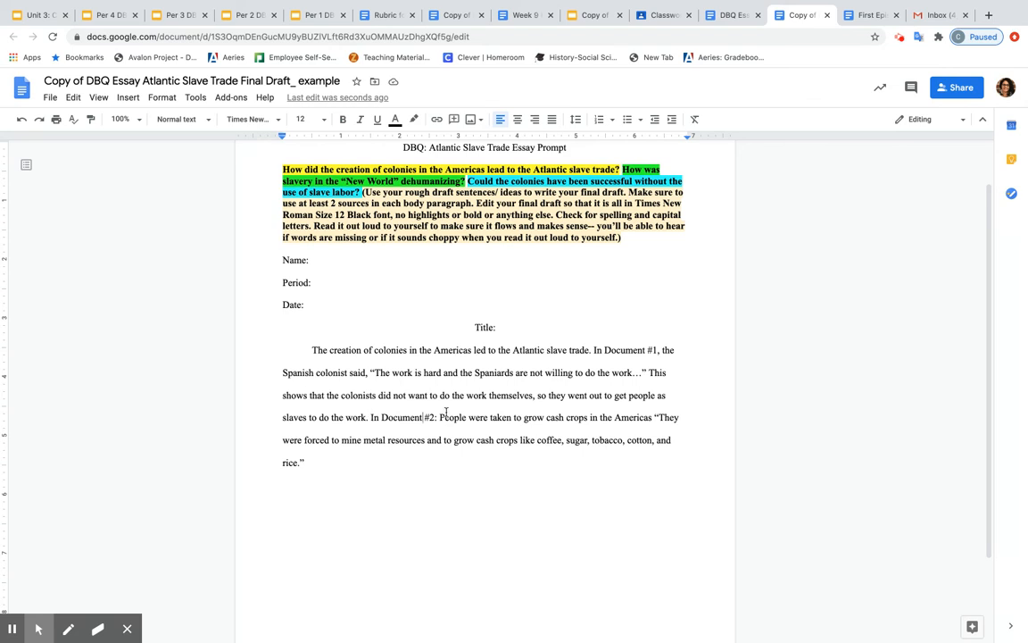
Step: Remove the colon and the capital P of "People" after "In Document #2", trying ", is" as a continuation and deleting it
{"action": "left_click", "coordinate": [444, 416]}
{"action": "key", "text": "BackSpace"}
{"action": "key", "text": "BackSpace"}
{"action": "key", "text": "BackSpace"}
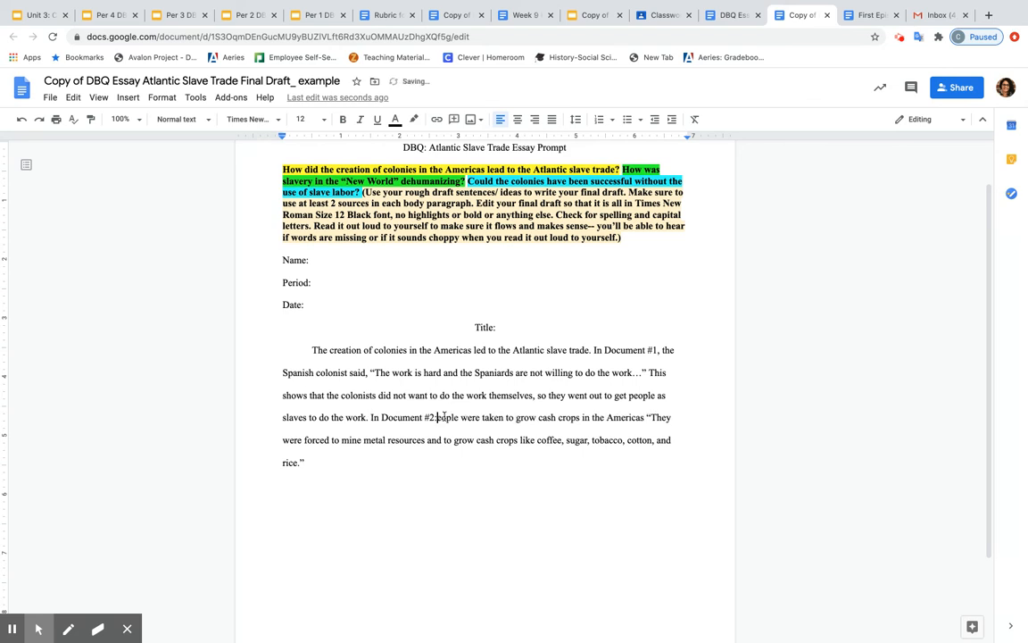
{"action": "type", "text": ", is"}
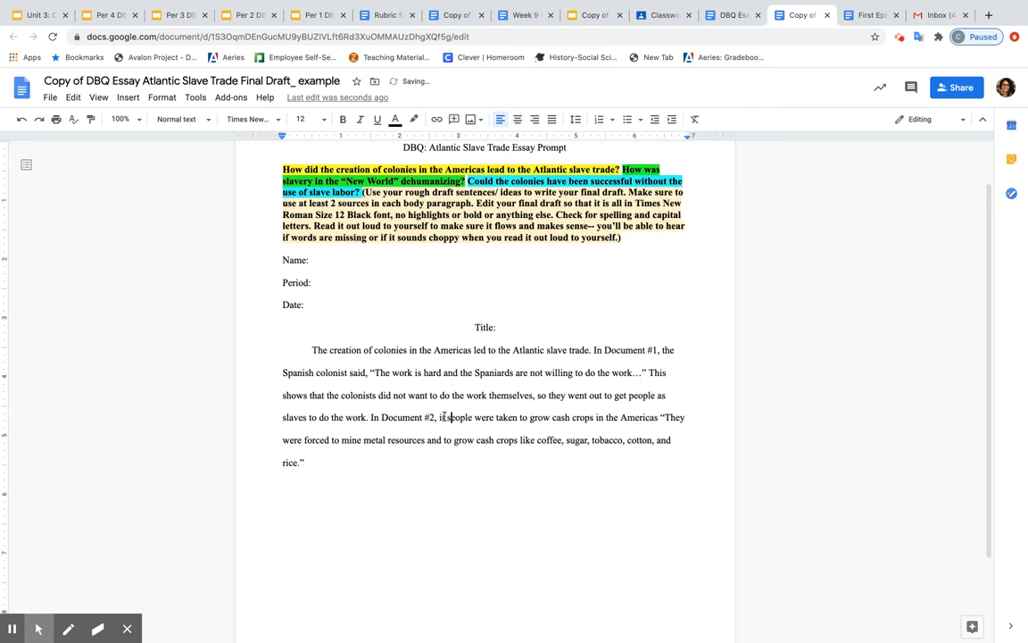
{"action": "key", "text": "BackSpace"}
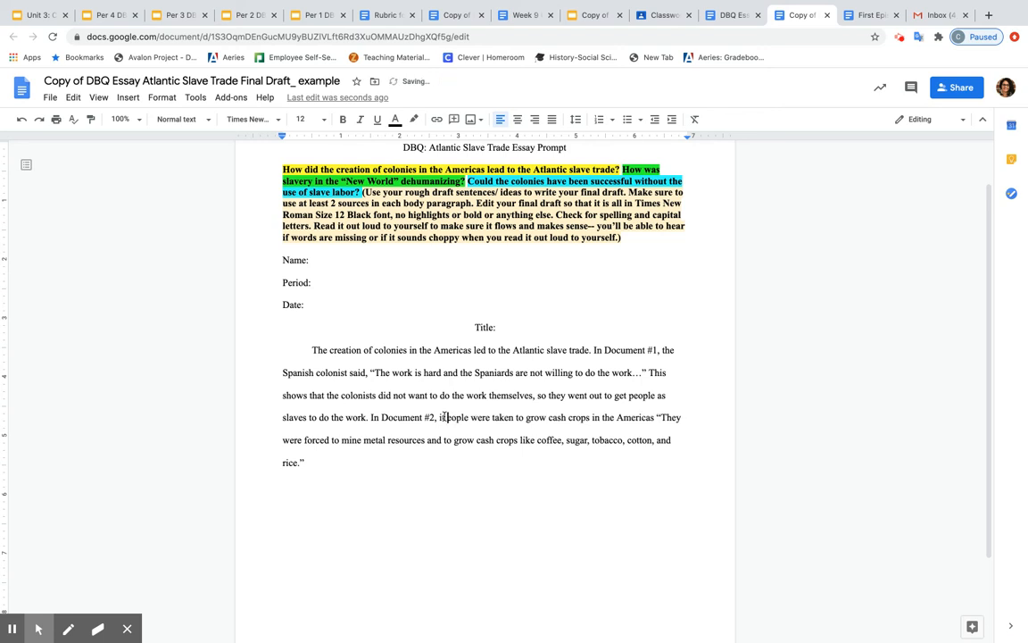
{"action": "key", "text": "BackSpace"}
{"action": "key", "text": "BackSpace"}
{"action": "key", "text": "BackSpace"}
Step: Delete the word "In" before "Document #2" so that the sentence starts with "Document"
{"action": "key", "text": "Left"}
{"action": "key", "text": "Left"}
{"action": "key", "text": "Left"}
{"action": "key", "text": "Left"}
{"action": "key", "text": "Left"}
{"action": "key", "text": "Left"}
{"action": "key", "text": "Left"}
{"action": "key", "text": "Left"}
{"action": "key", "text": "Left"}
{"action": "key", "text": "Left"}
{"action": "key", "text": "Left"}
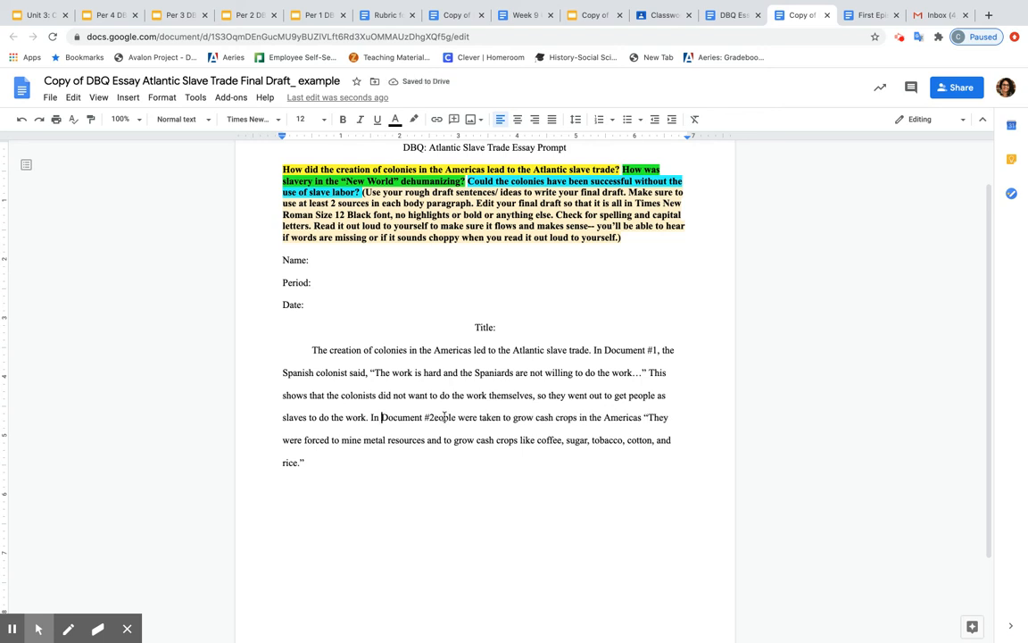
{"action": "key", "text": "BackSpace"}
{"action": "key", "text": "BackSpace"}
{"action": "key", "text": "BackSpace"}
Step: Insert "explained that p" after "Document #2" so the sentence reads "Document #2 explained that people were taken"
{"action": "key", "text": "Right"}
{"action": "key", "text": "Right"}
{"action": "key", "text": "Right"}
{"action": "key", "text": "Right"}
{"action": "key", "text": "Right"}
{"action": "key", "text": "Right"}
{"action": "key", "text": "Right"}
{"action": "key", "text": "Right"}
{"action": "key", "text": "Right"}
{"action": "key", "text": "Right"}
{"action": "key", "text": "Right"}
{"action": "type", "text": "explained that p"}
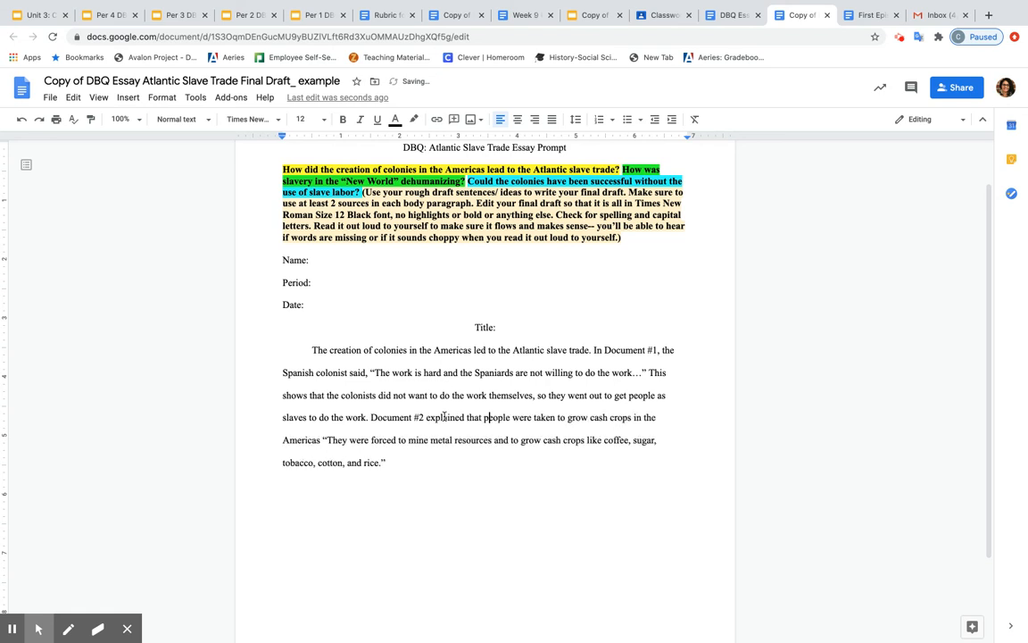
Step: End the sentence after "Americas" with a period and introduce the following quote with "It said,"
{"action": "left_click", "coordinate": [321, 439]}
{"action": "type", "text": "."}
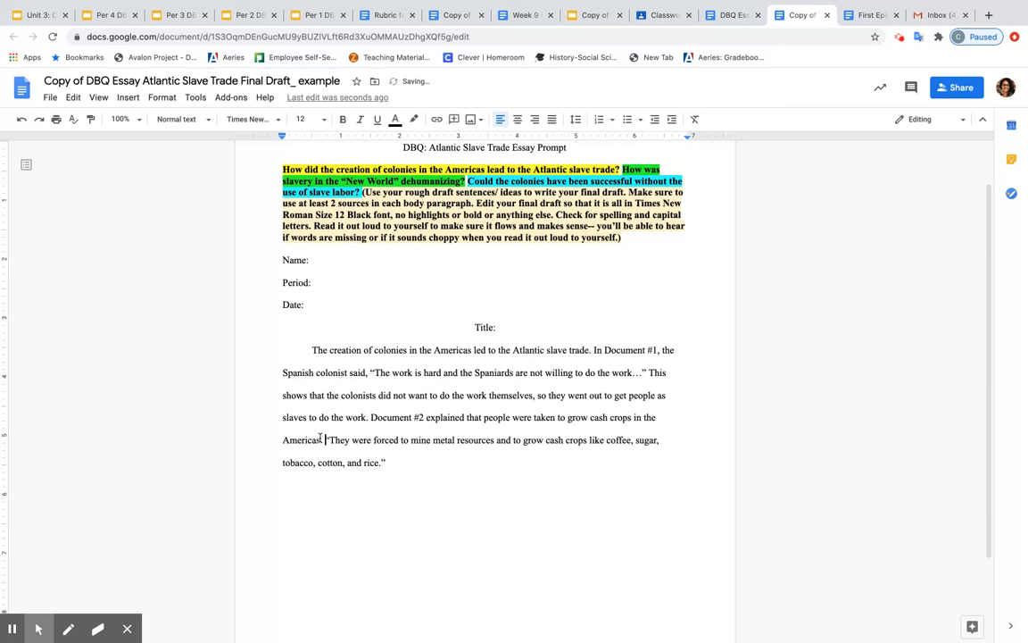
{"action": "type", "text": " It said,"}
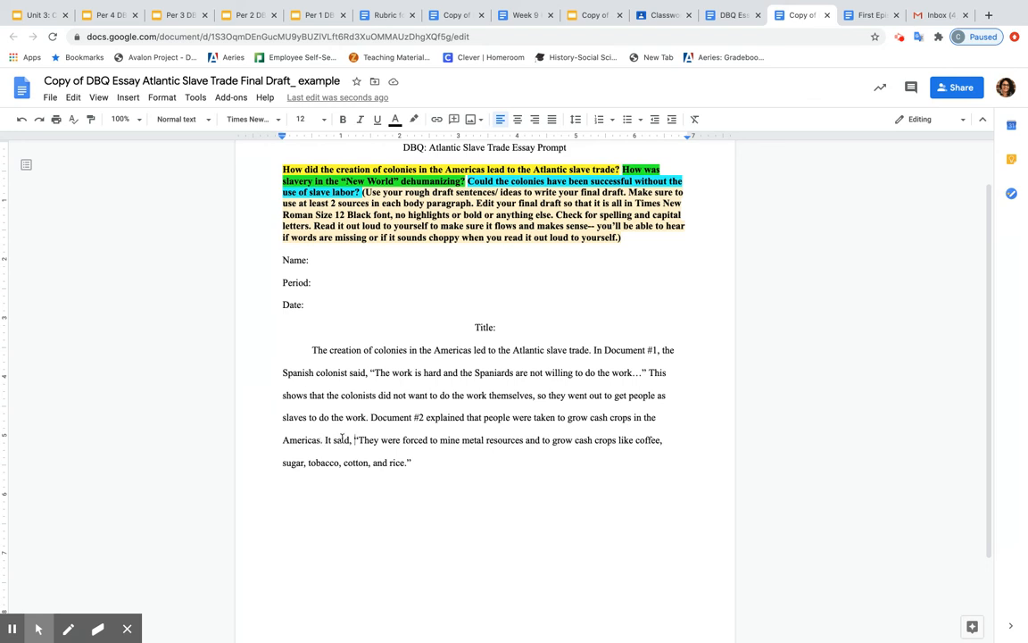
Step: Add "Slave owners wanted to make the most money they could so they used slaves to grow these cash crops." after the quote and start an indented paragraph
{"action": "left_click", "coordinate": [415, 463]}
{"action": "type", "text": "Slave owners wanted to "}
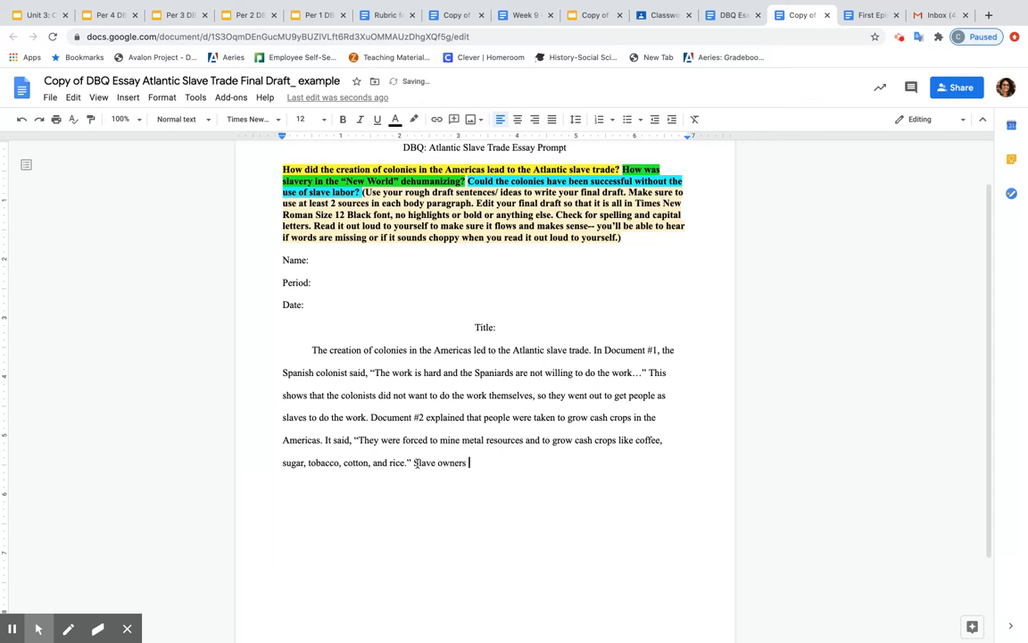
{"action": "type", "text": "make the most mone"}
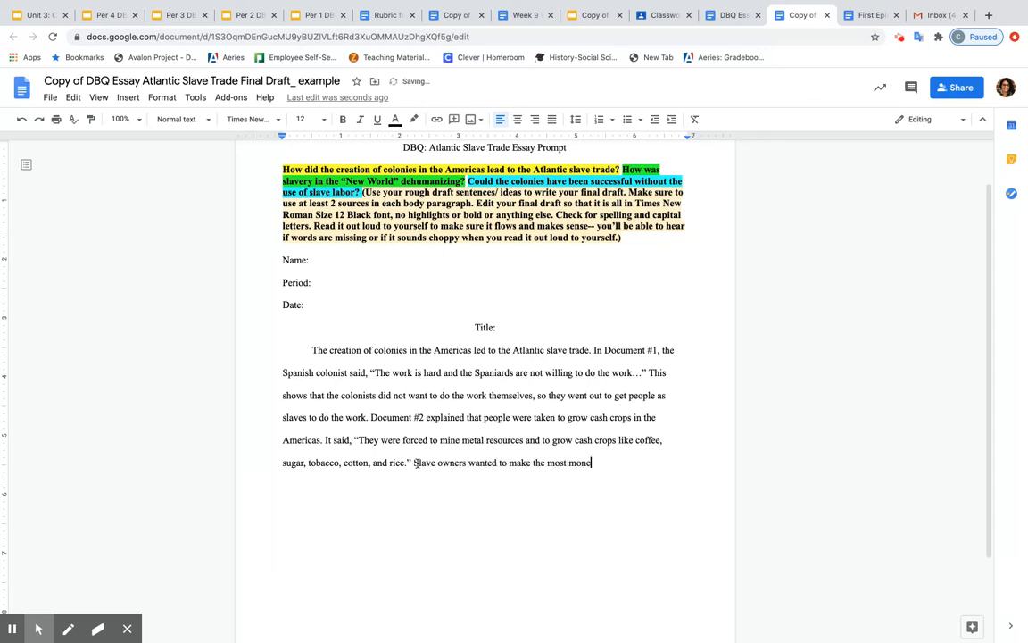
{"action": "type", "text": "y they could "}
{"action": "type", "text": "so they "}
{"action": "type", "text": "used slaves "}
{"action": "type", "text": "to "}
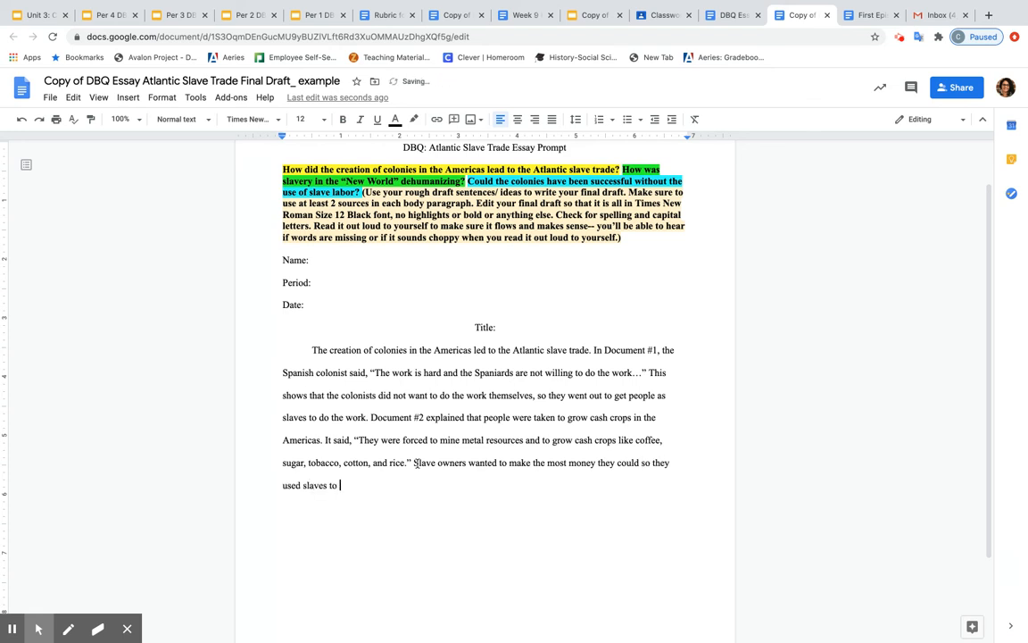
{"action": "type", "text": "gro"}
{"action": "key", "text": "BackSpace"}
{"action": "key", "text": "BackSpace"}
{"action": "type", "text": "row these cash crops."}
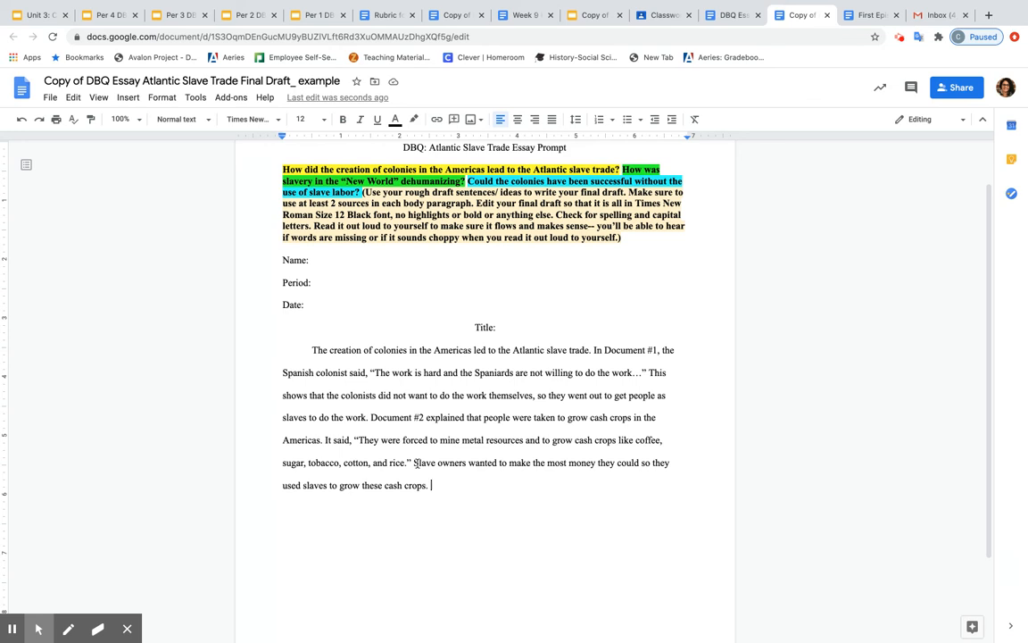
{"action": "key", "text": "Return"}
{"action": "key", "text": "Tab"}
Step: In the Per 1 rough draft slides, review the bucket and outline slides for Body Paragraphs 2 and 3, including the Body Paragraph 2 topic sentence
{"action": "left_click", "coordinate": [313, 16]}
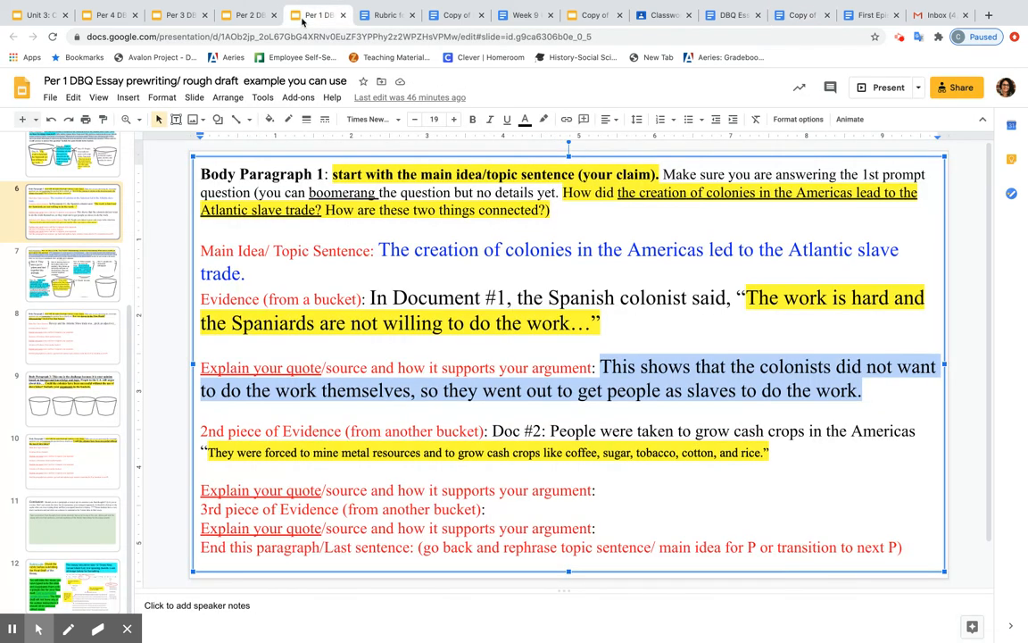
{"action": "left_click", "coordinate": [90, 290]}
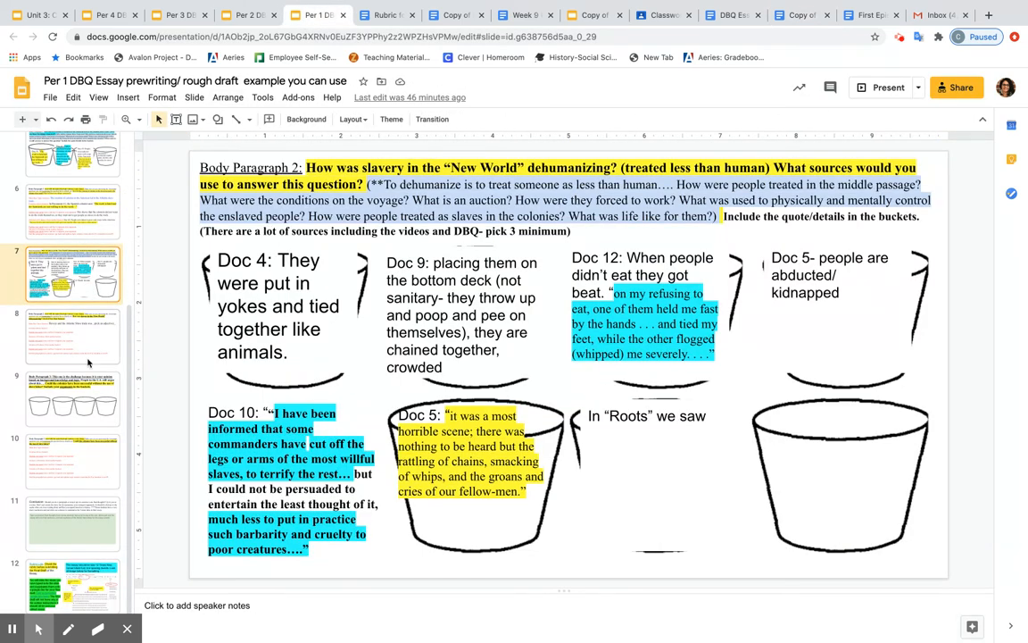
{"action": "left_click", "coordinate": [81, 326]}
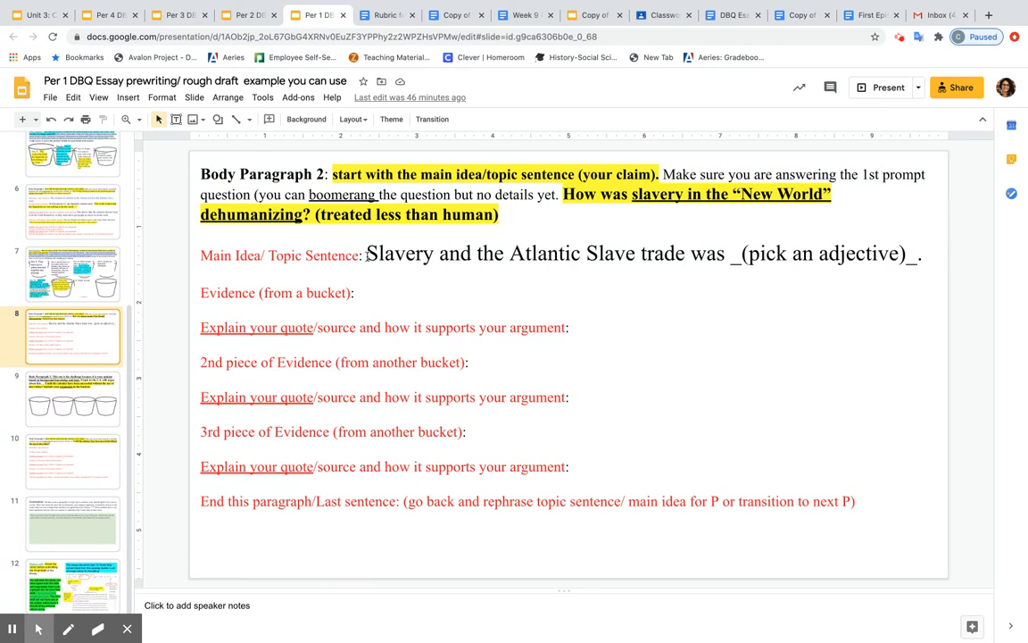
{"action": "left_click_drag", "start_coordinate": [366, 254], "coordinate": [619, 254]}
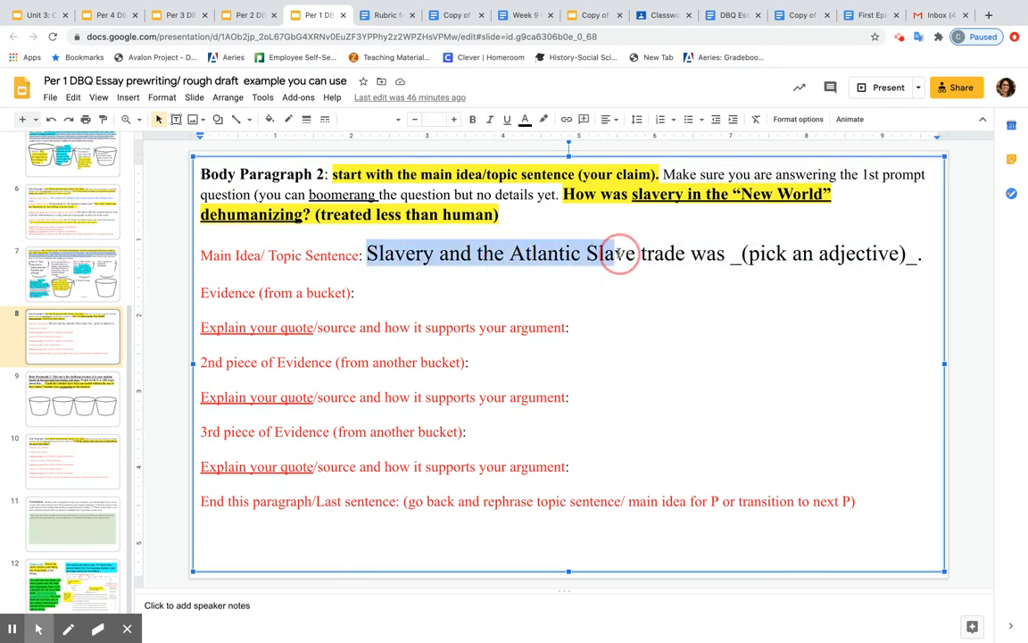
{"action": "left_click_drag", "start_coordinate": [618, 253], "coordinate": [619, 253]}
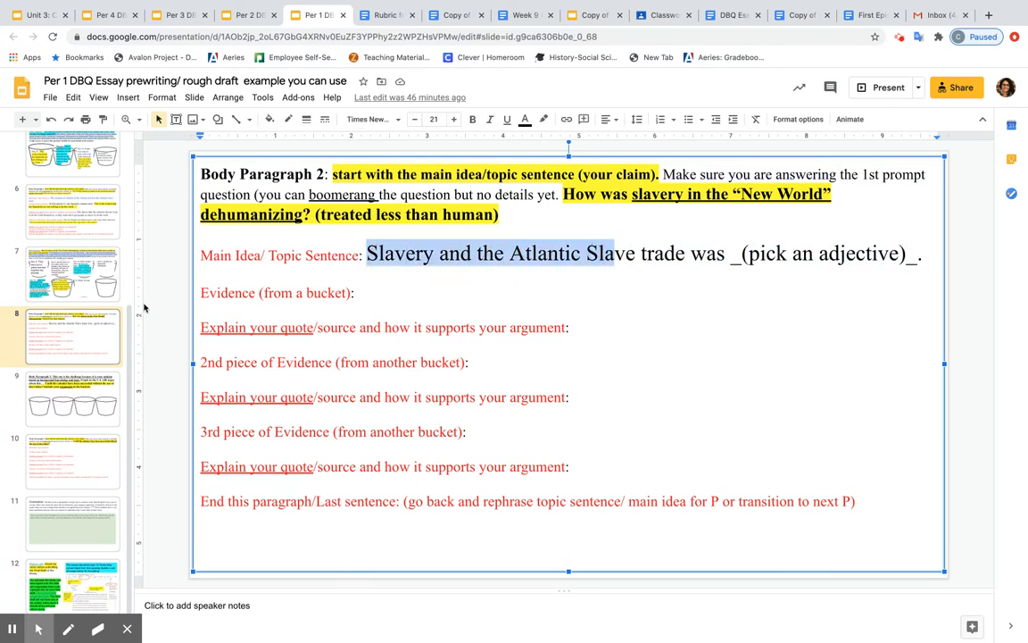
{"action": "left_click", "coordinate": [87, 284]}
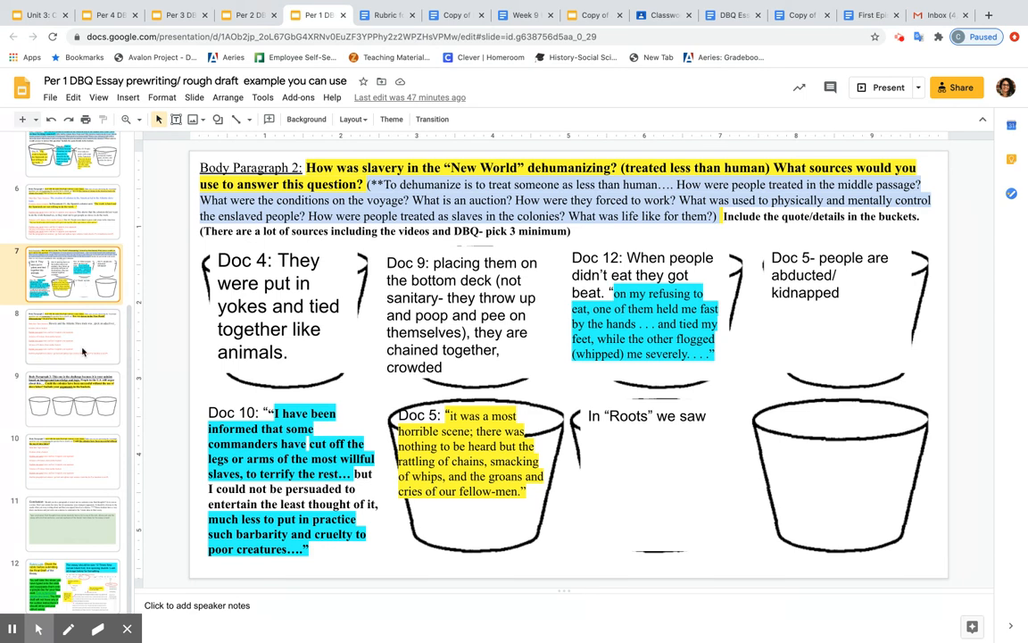
{"action": "left_click", "coordinate": [85, 422]}
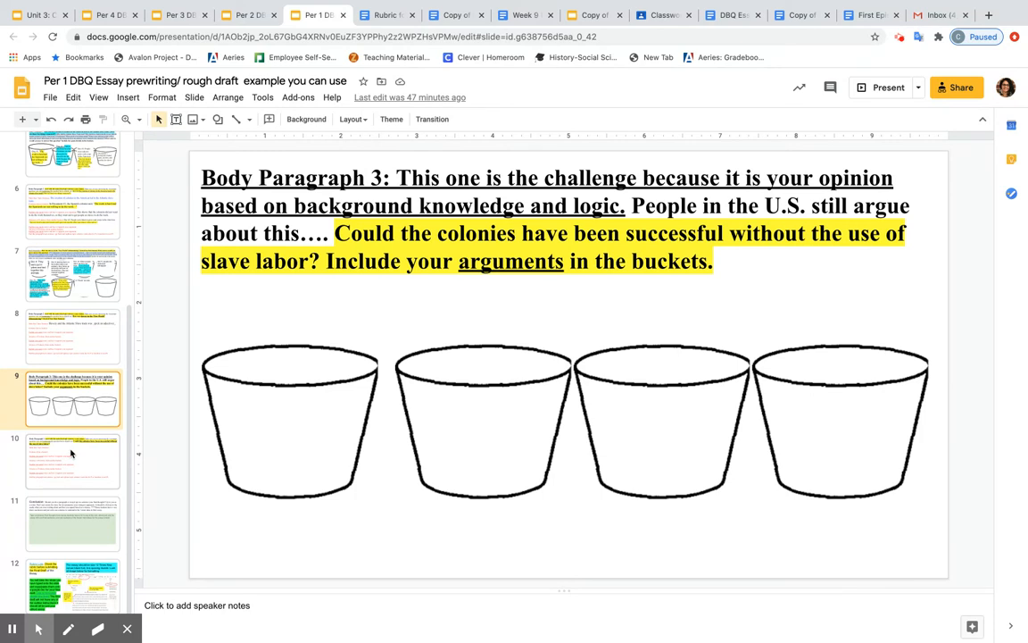
{"action": "left_click", "coordinate": [72, 453]}
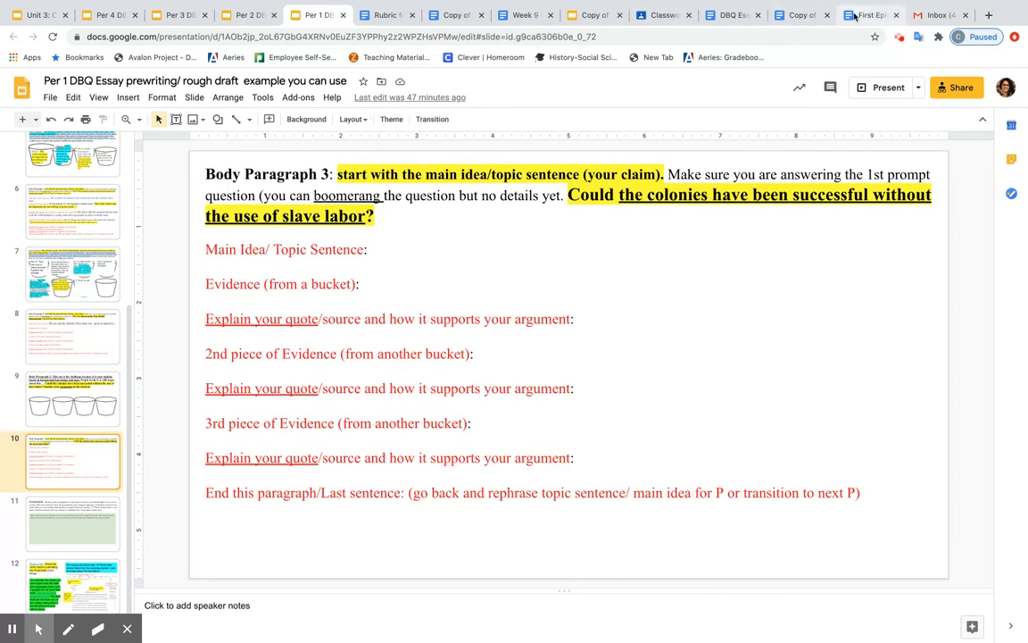
Step: Check the final draft briefly, and review the Intro Paragraph slide in the rough draft presentation
{"action": "left_click", "coordinate": [805, 17]}
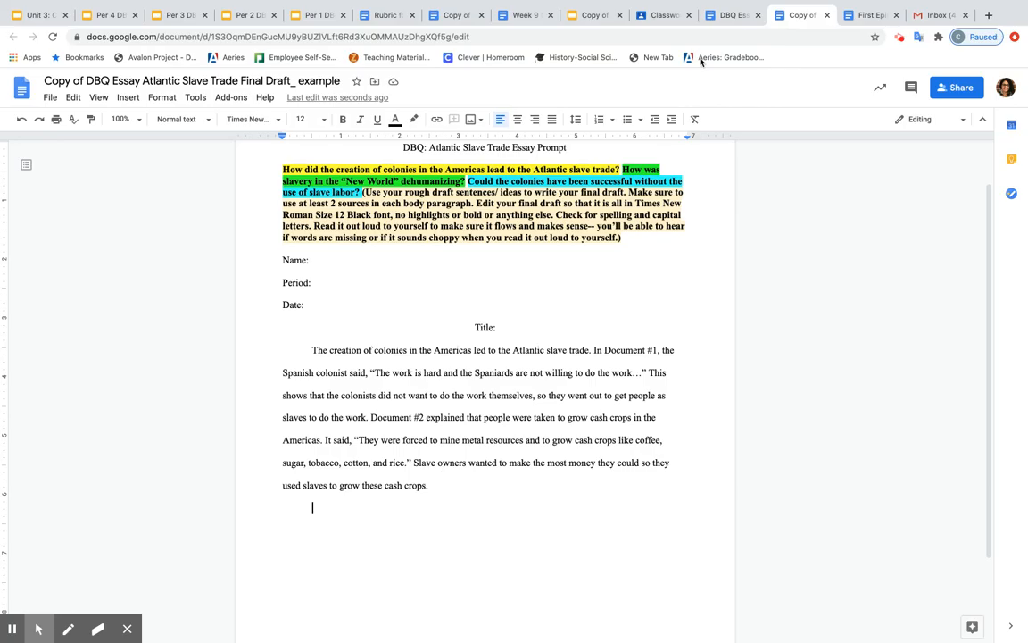
{"action": "left_click", "coordinate": [320, 18]}
{"action": "scroll", "coordinate": [92, 262], "scroll_direction": "up", "scroll_amount": 5}
{"action": "left_click", "coordinate": [78, 265]}
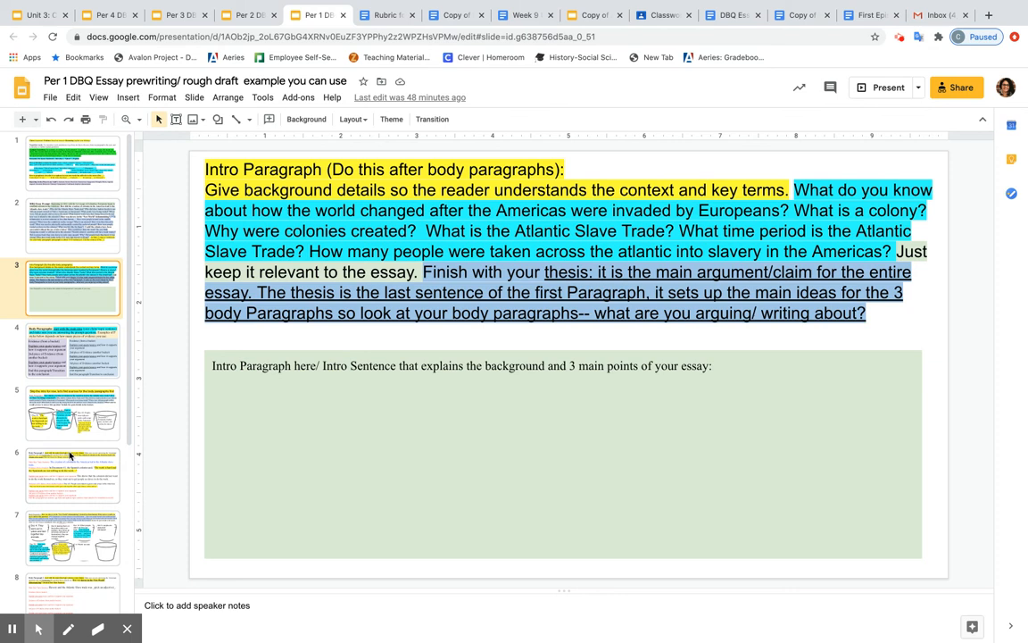
{"action": "scroll", "coordinate": [70, 455], "scroll_direction": "down", "scroll_amount": 5}
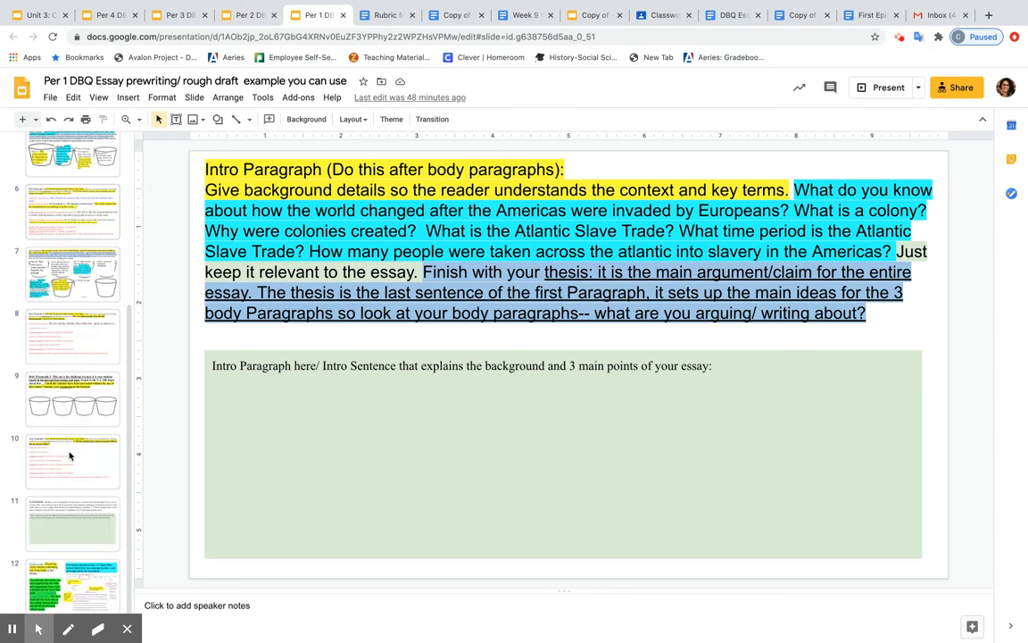
Step: In the final draft, insert an indented placeholder line "Introduction Here" between the title and the first body paragraph
{"action": "left_click", "coordinate": [864, 15]}
{"action": "left_click", "coordinate": [797, 15]}
{"action": "left_click", "coordinate": [308, 350]}
{"action": "key", "text": "Return"}
{"action": "key", "text": "Right"}
{"action": "key", "text": "Tab"}
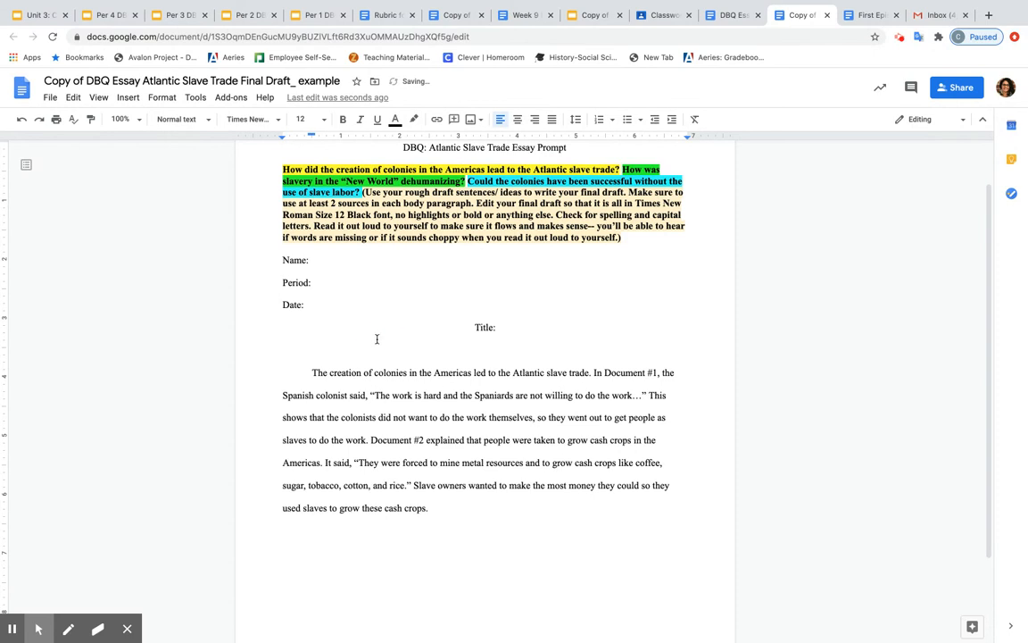
{"action": "left_click", "coordinate": [419, 349]}
{"action": "type", "text": "Introduction Here"}
Step: Add the placeholder "Body paragrah 2" on the indented line below the first body paragraph
{"action": "left_click", "coordinate": [452, 532]}
{"action": "type", "text": "Body pAr"}
{"action": "key", "text": "BackSpace"}
{"action": "key", "text": "BackSpace"}
{"action": "type", "text": "ar"}
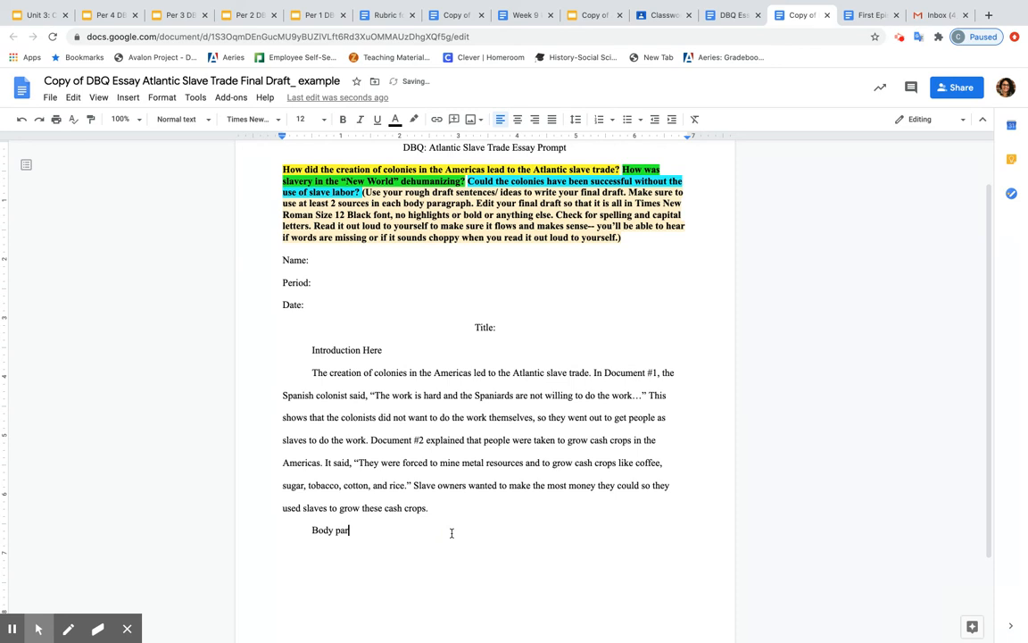
{"action": "type", "text": "agrpah 2"}
{"action": "key", "text": "Left"}
{"action": "key", "text": "Left"}
{"action": "key", "text": "Left"}
{"action": "key", "text": "Left"}
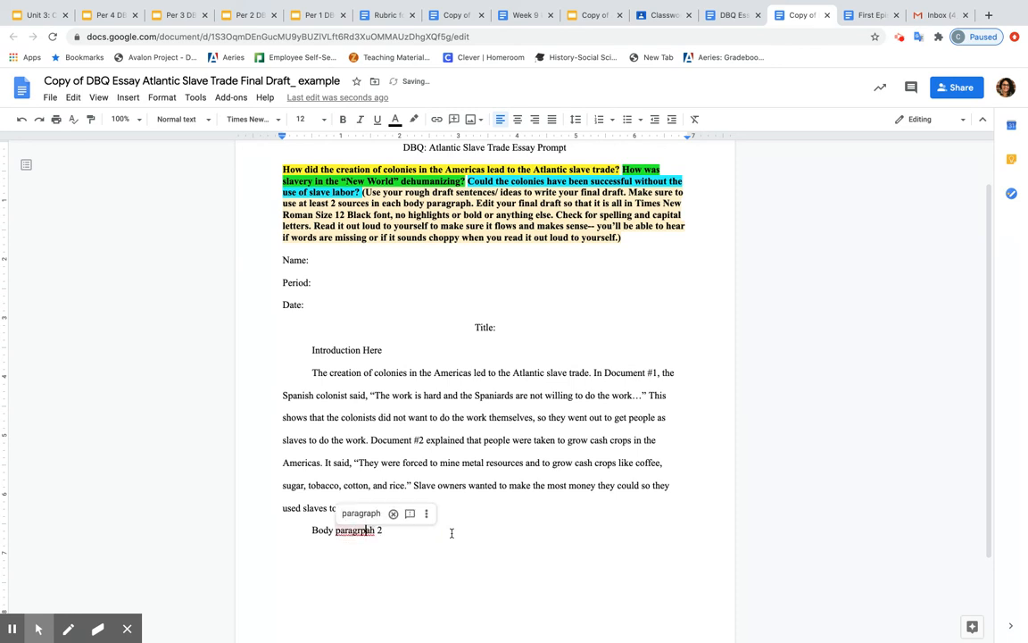
{"action": "key", "text": "BackSpace"}
{"action": "key", "text": "Right"}
{"action": "key", "text": "Right"}
{"action": "key", "text": "Right"}
{"action": "key", "text": "Right"}
Step: Add indented placeholder lines "Body Paragraph 3" and "Conclusion" below the second body paragraph's placeholder
{"action": "key", "text": "Return"}
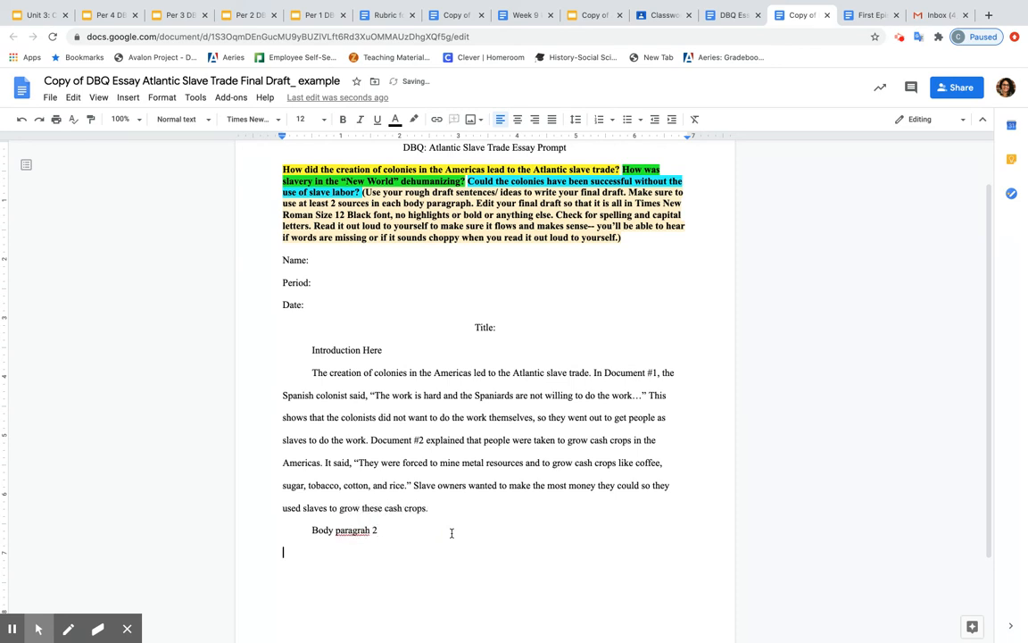
{"action": "key", "text": "Tab"}
{"action": "type", "text": "Body Paragraph 3"}
{"action": "key", "text": "Return"}
{"action": "key", "text": "Tab"}
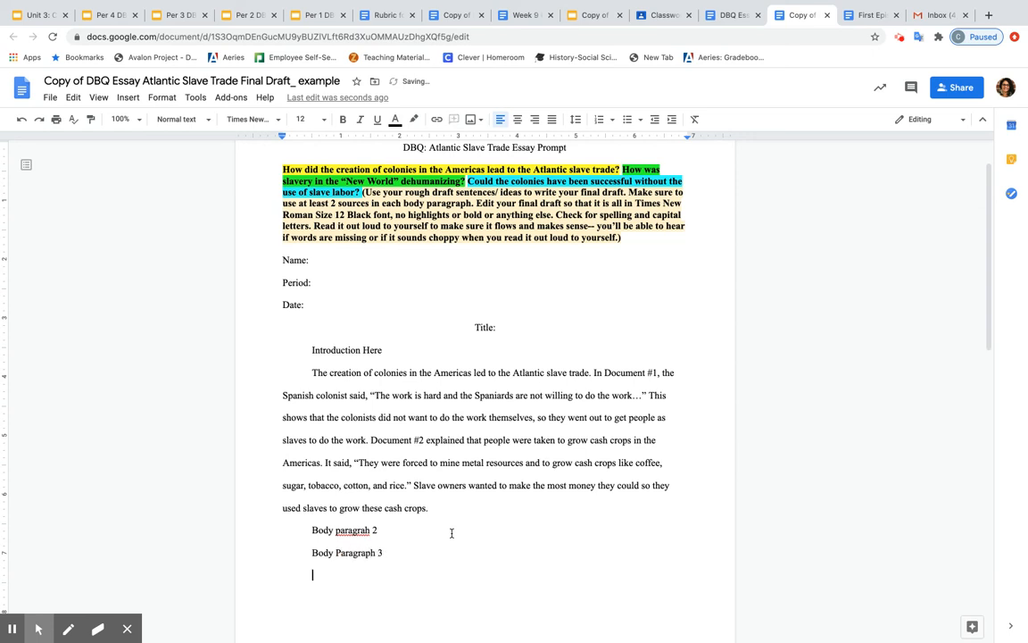
{"action": "type", "text": "Conclusion"}
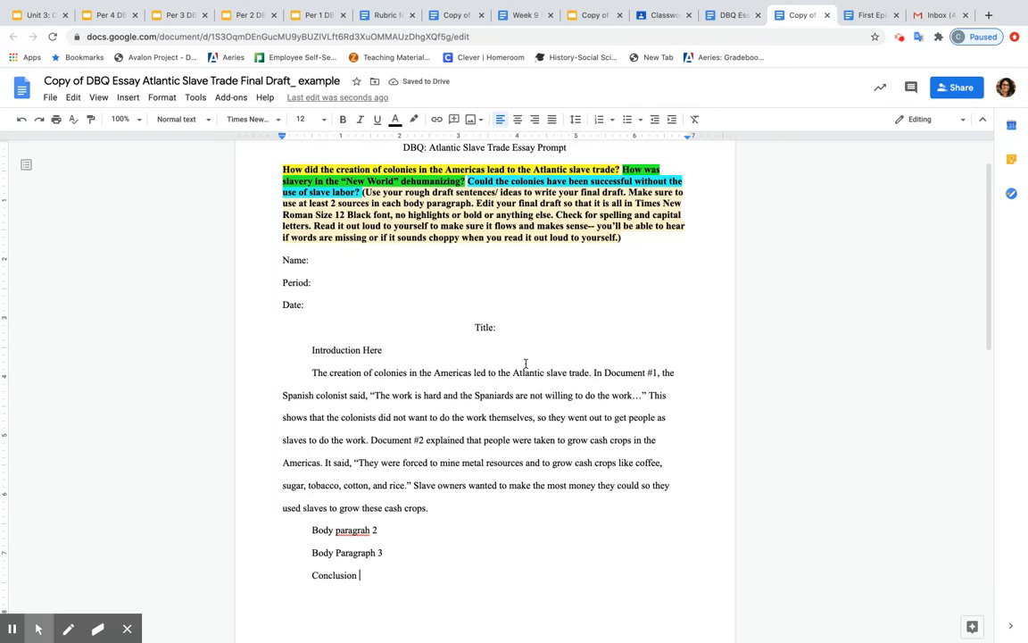
Step: Open the Conclusion slide in the Per 1 rough draft presentation to review its instructions
{"action": "left_click", "coordinate": [316, 16]}
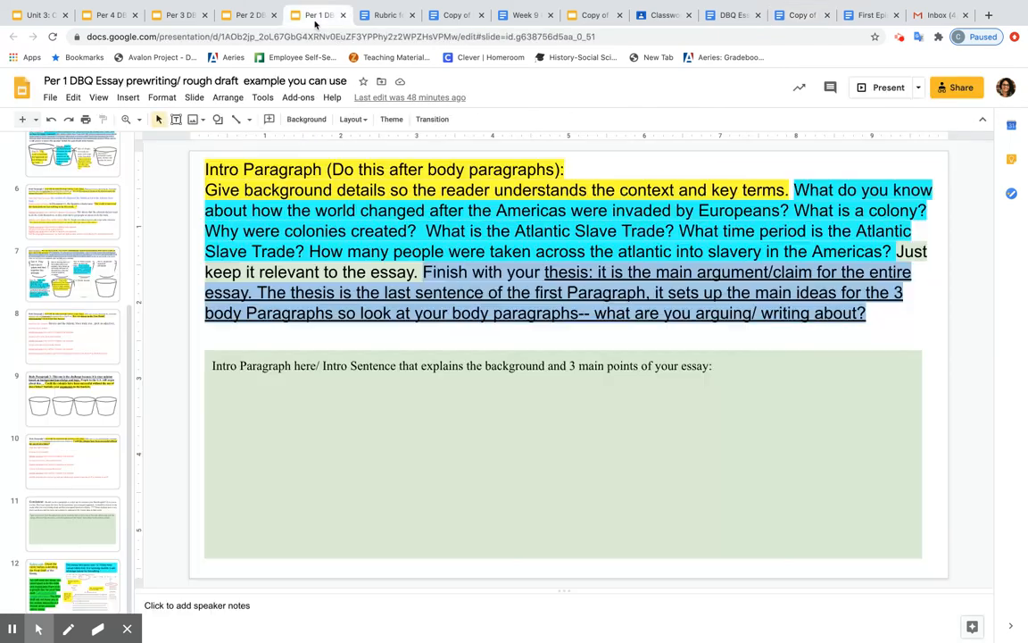
{"action": "left_click", "coordinate": [65, 524]}
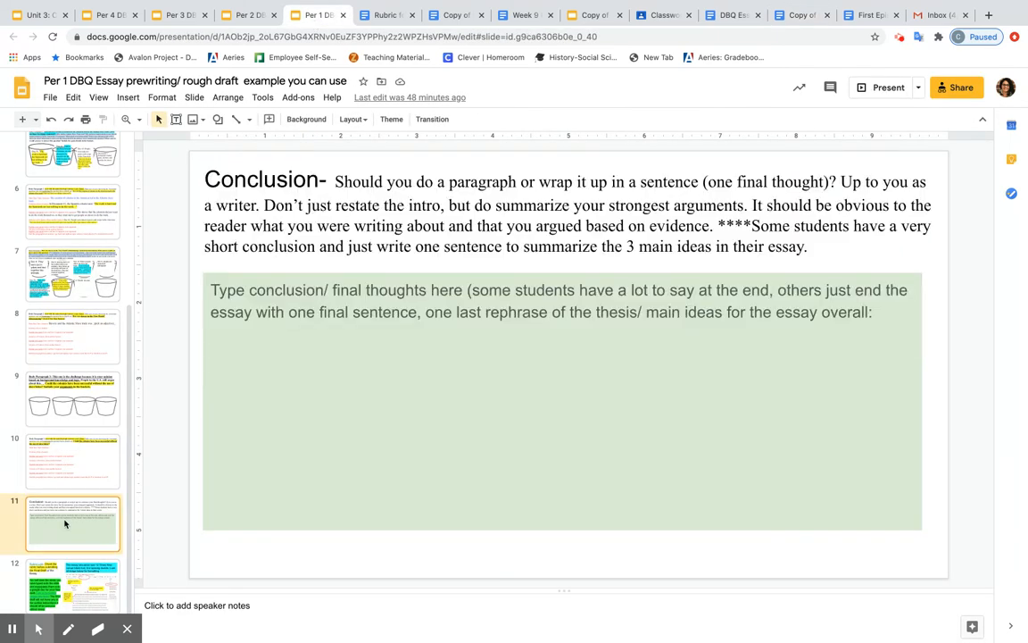